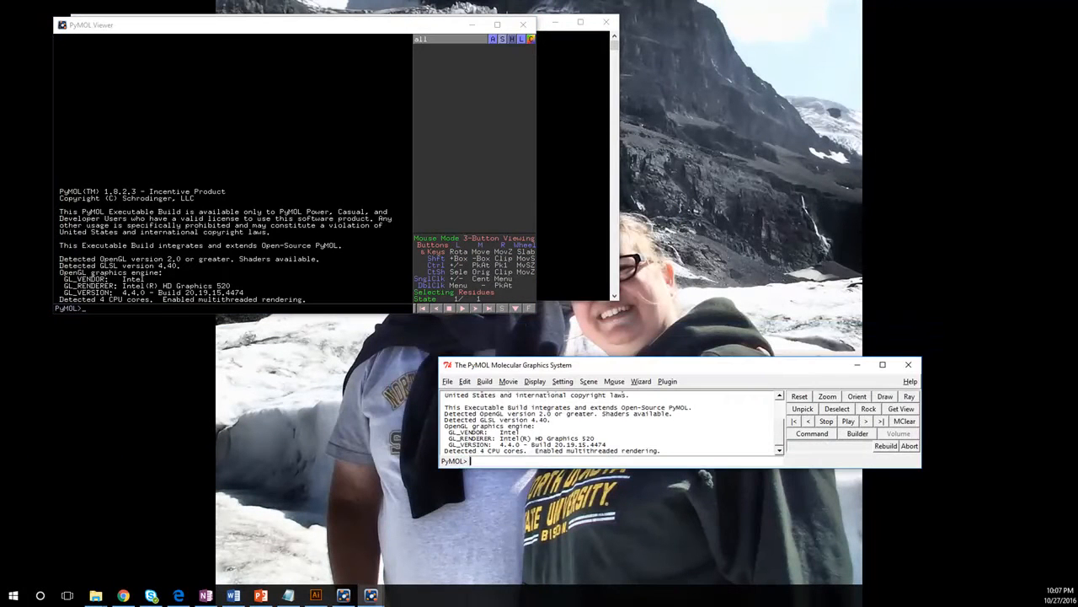
# Step: Start opening a file and browse through the Dropbox Videos folder to the Herpes gD folder
pyautogui.click(447, 381)
pyautogui.click(472, 226)
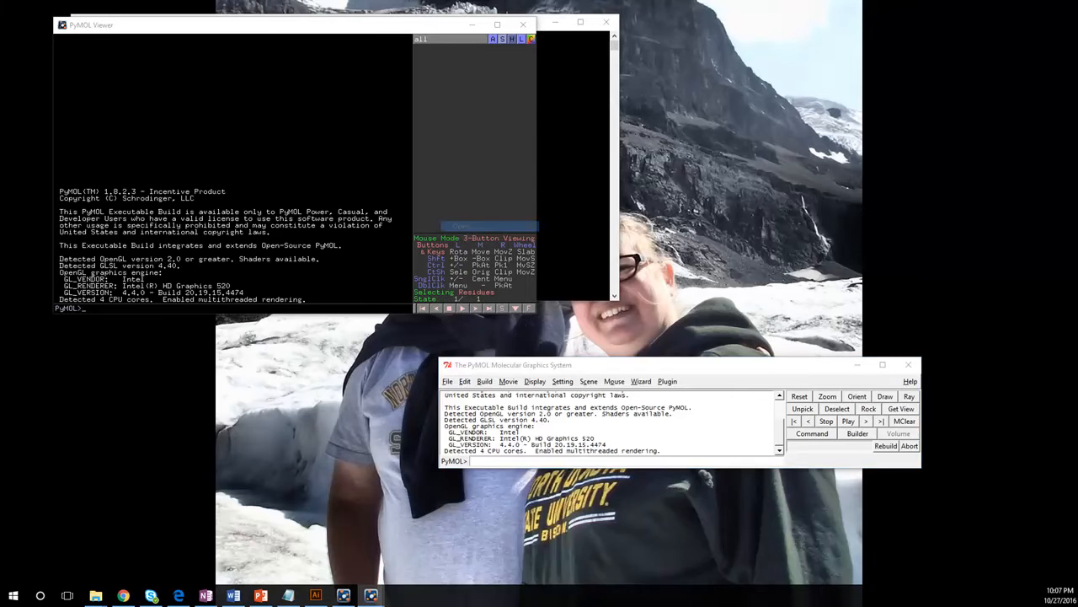
pyautogui.click(671, 370)
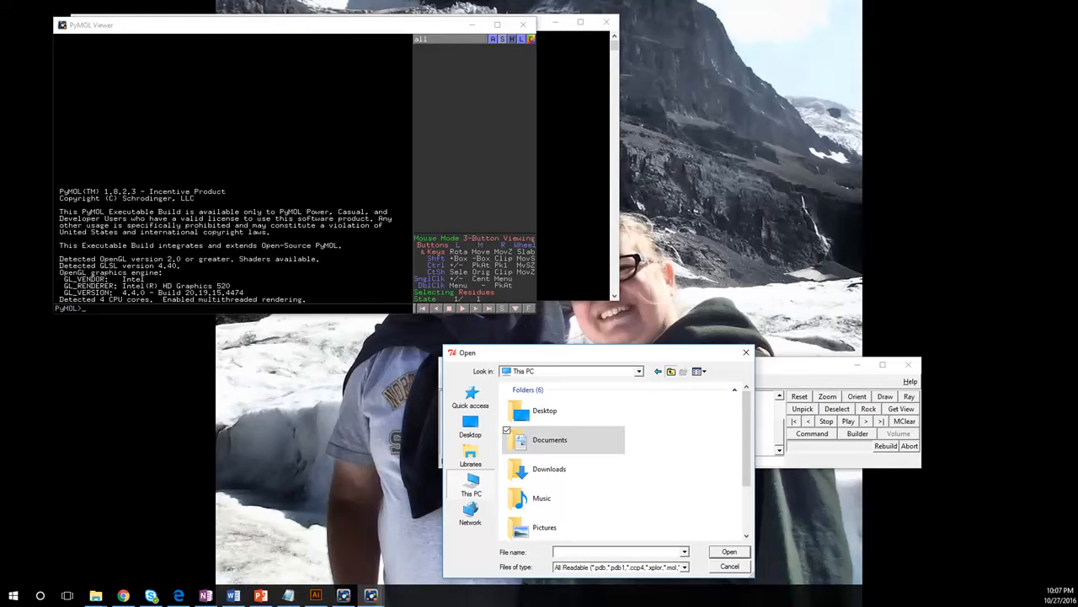
pyautogui.click(671, 371)
pyautogui.doubleClick(543, 399)
pyautogui.scroll(-14, 560, 443)
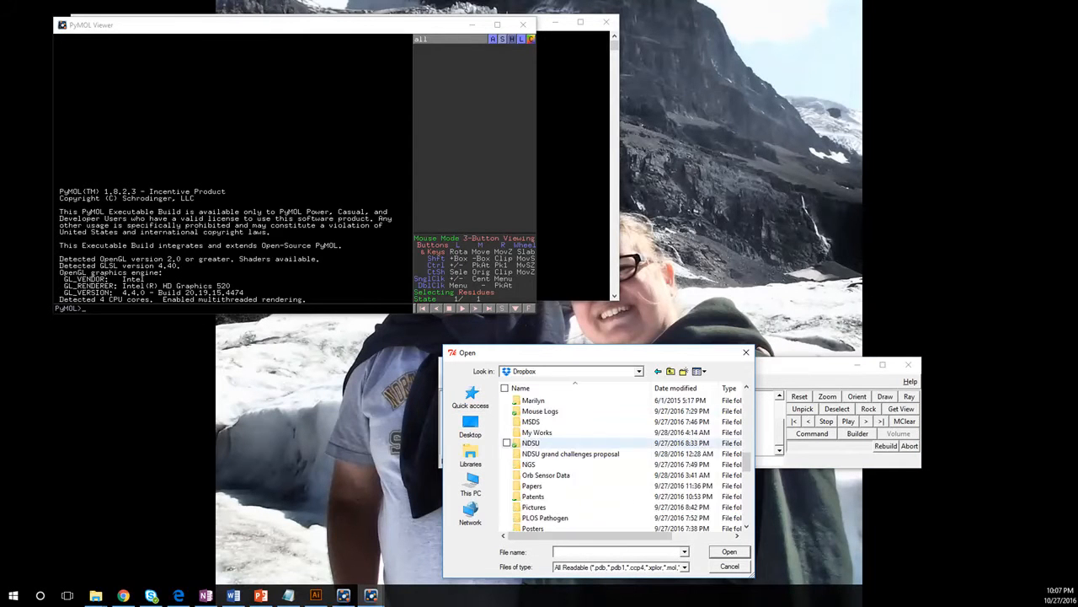
pyautogui.scroll(-10, 561, 443)
pyautogui.click(560, 464)
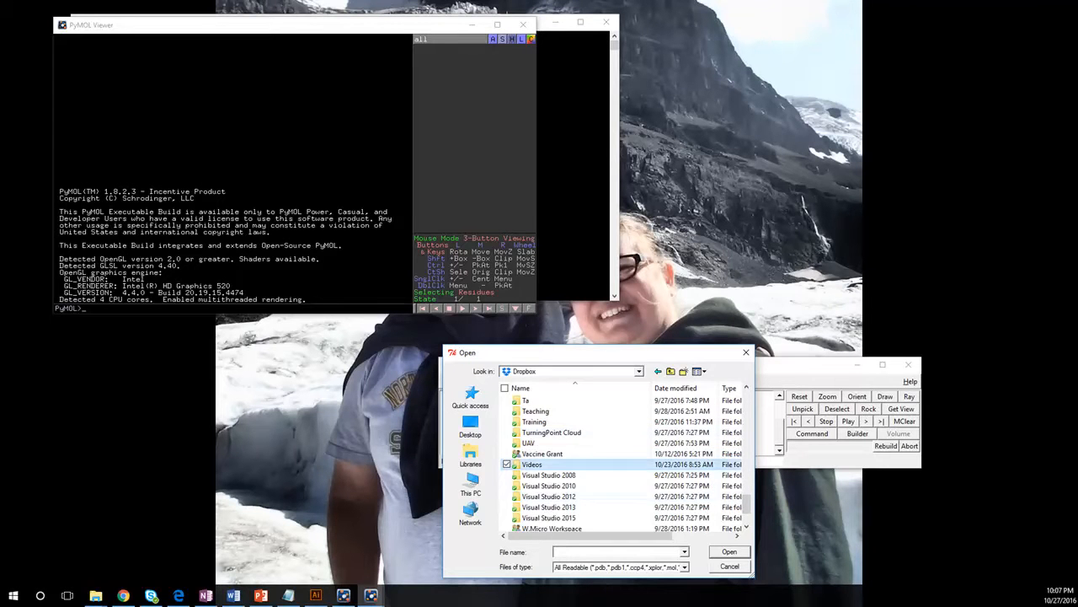
pyautogui.doubleClick(543, 464)
pyautogui.doubleClick(542, 410)
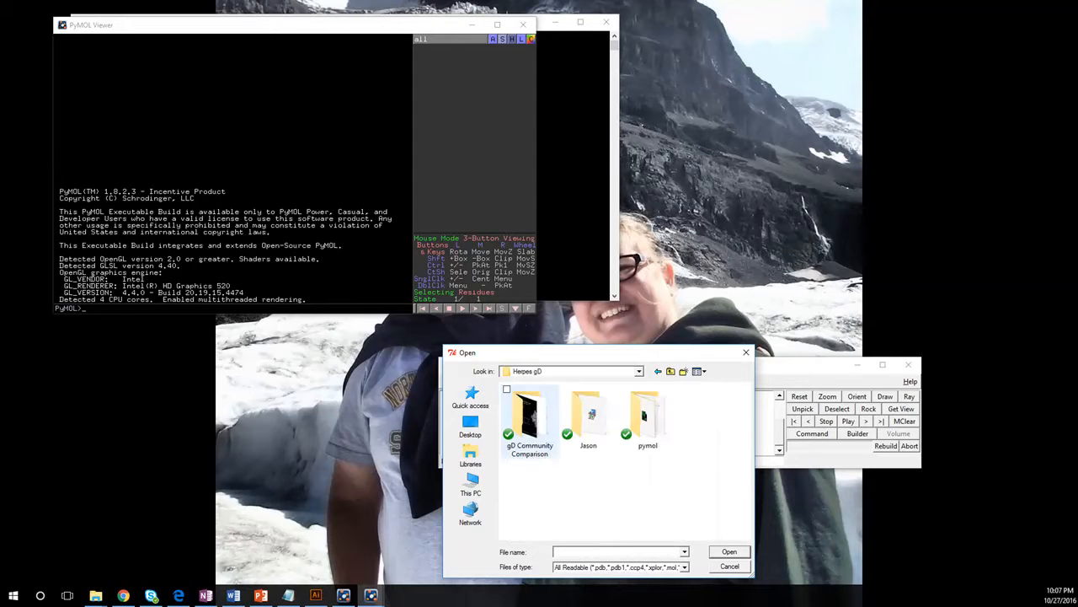
# Step: Open the gD 2c36 session from the Models folder inside gD Community Comparison
pyautogui.doubleClick(529, 417)
pyautogui.doubleClick(529, 417)
pyautogui.click(533, 410)
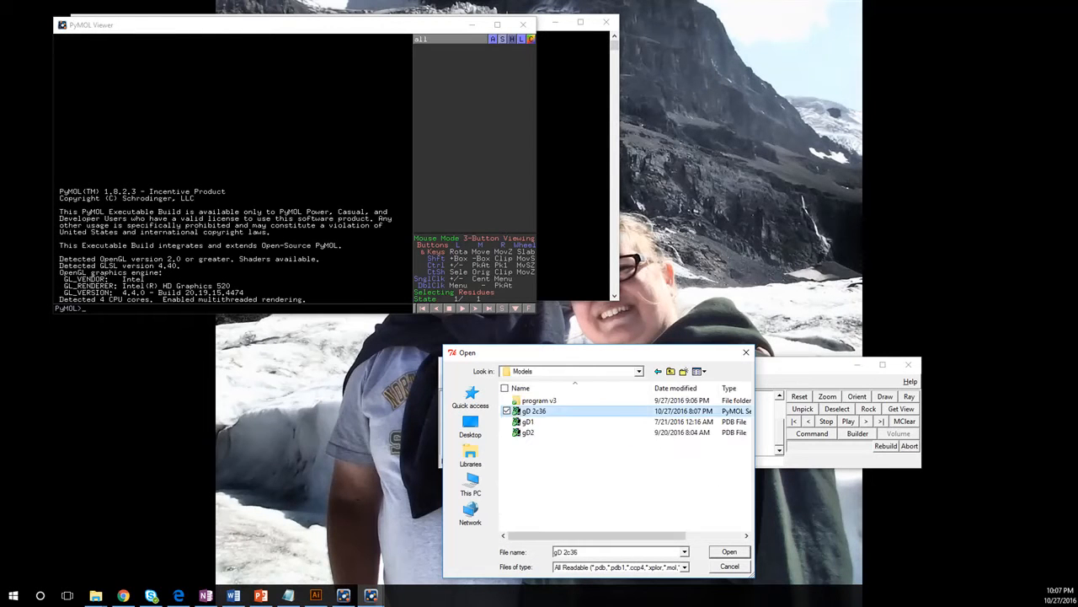
pyautogui.doubleClick(532, 410)
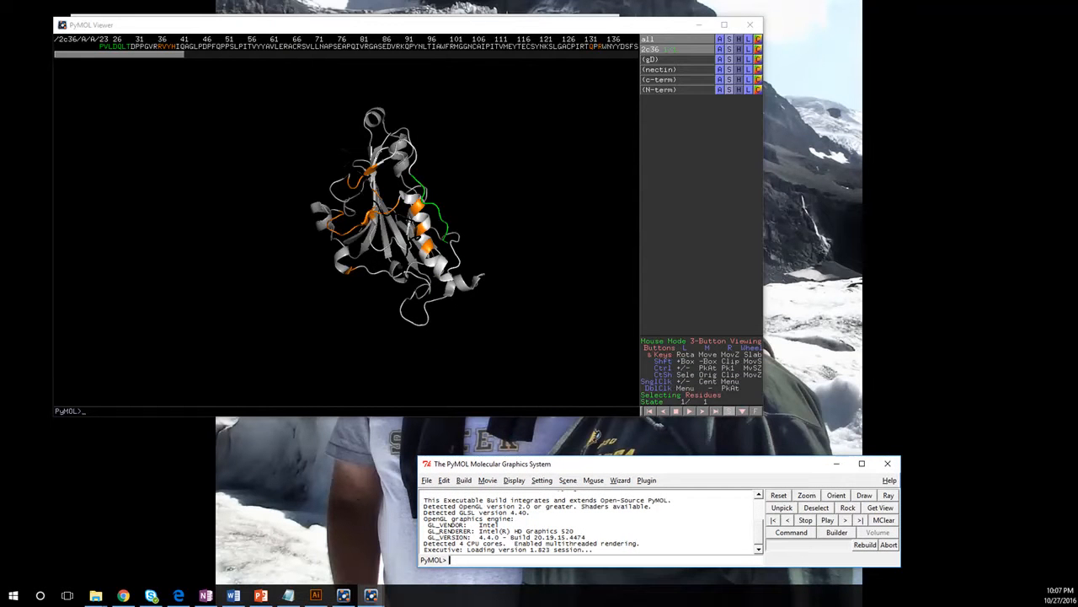
# Step: Select residue ASN 227 on the helix and label it with its residue name and number
pyautogui.click(419, 205)
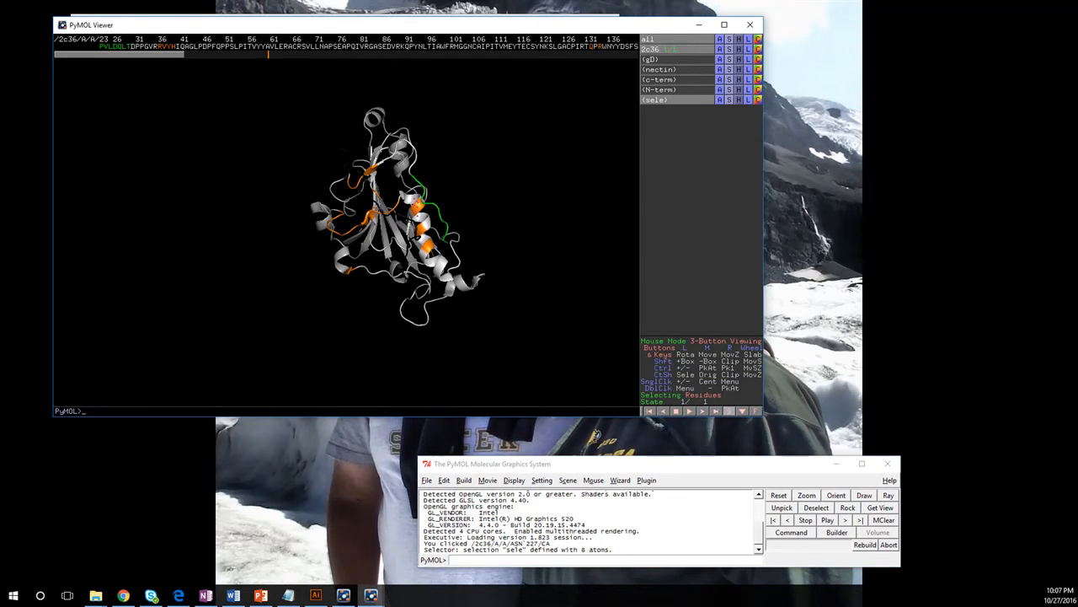
pyautogui.rightClick(413, 202)
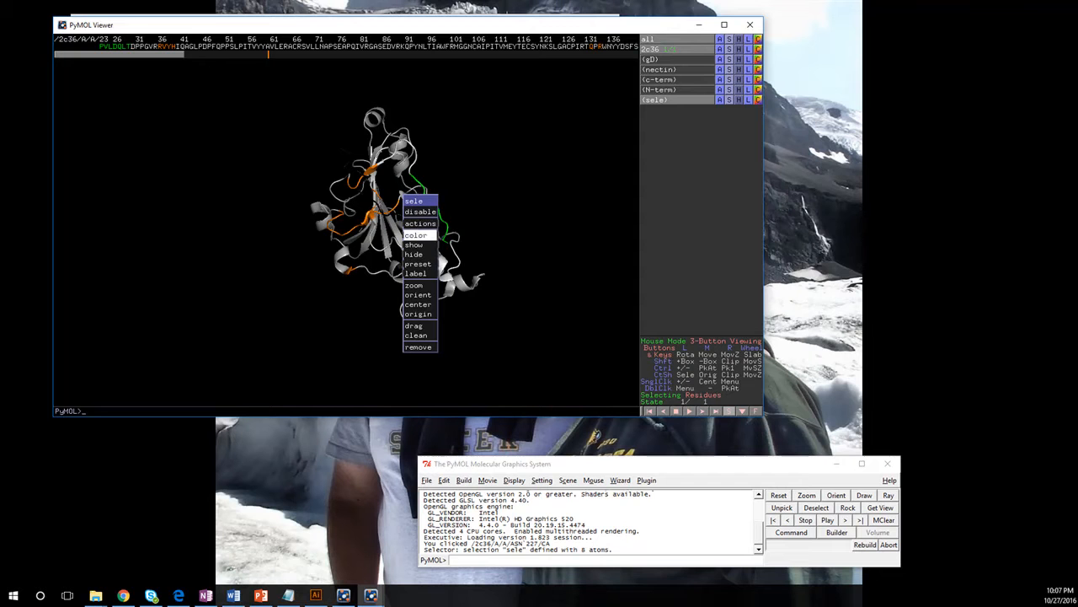
pyautogui.moveTo(417, 273)
pyautogui.click(459, 257)
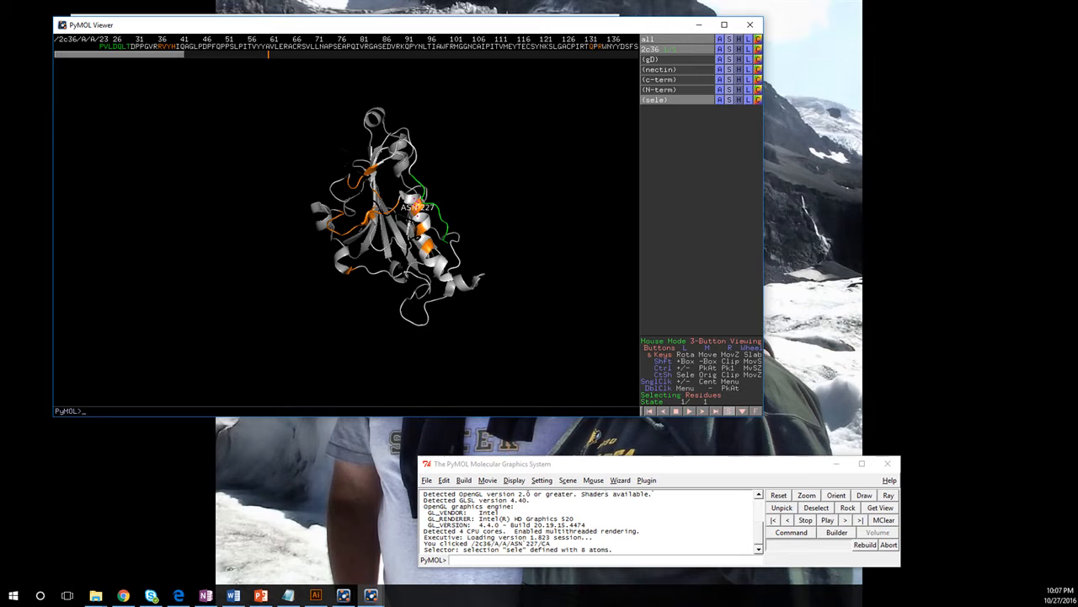
# Step: Label residue VAL 231 on the helix with only its residue name
pyautogui.rightClick(392, 217)
pyautogui.moveTo(436, 264)
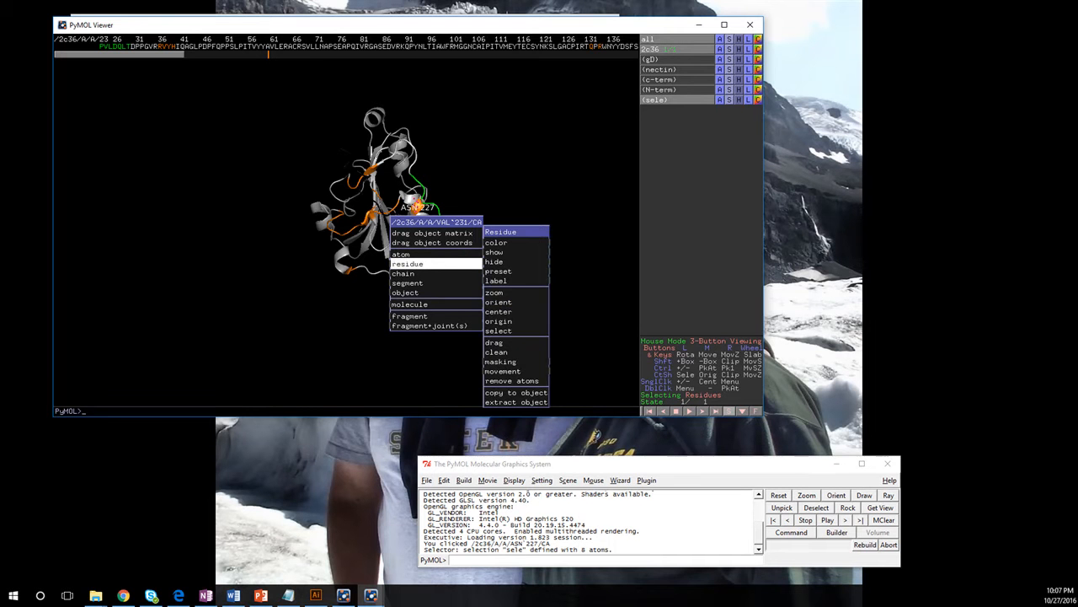
pyautogui.moveTo(515, 281)
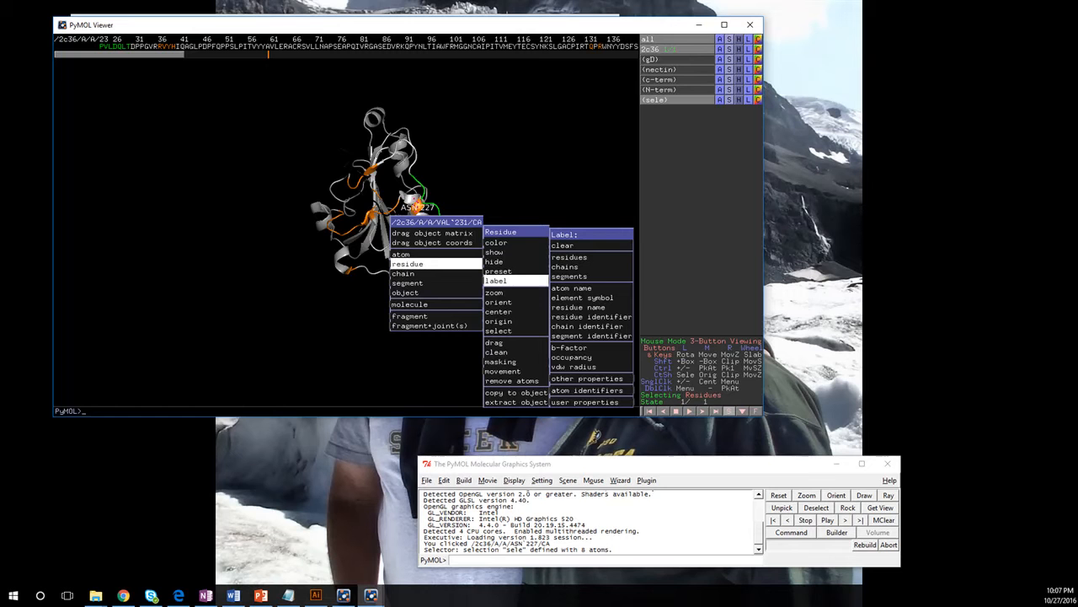
pyautogui.click(578, 306)
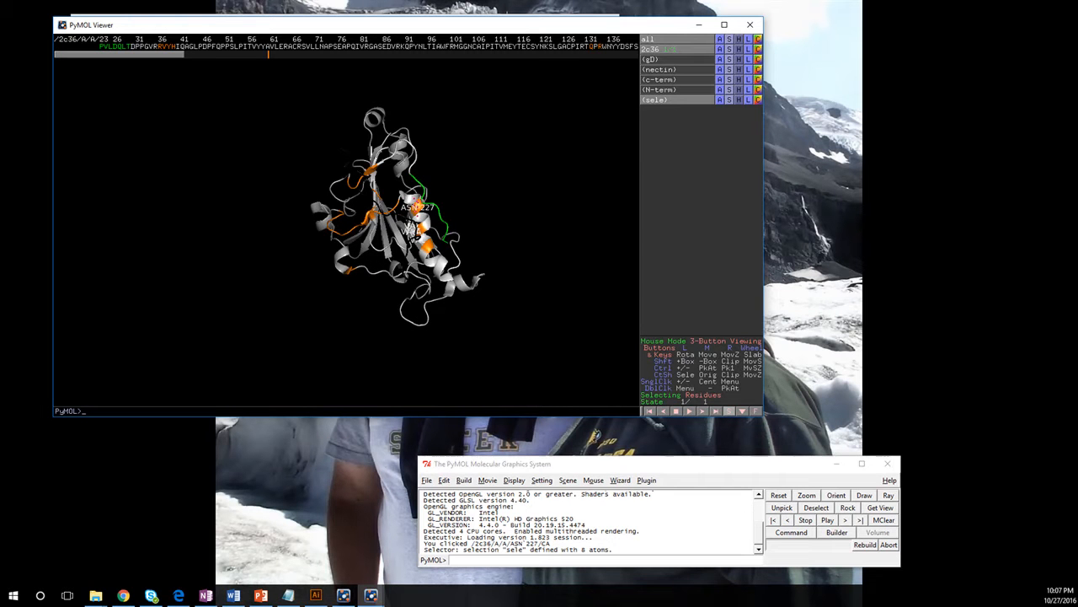
# Step: Add VAL 231 to the selection with ASN 227 and clear the labels of the selected residues
pyautogui.rightClick(387, 220)
pyautogui.moveTo(429, 264)
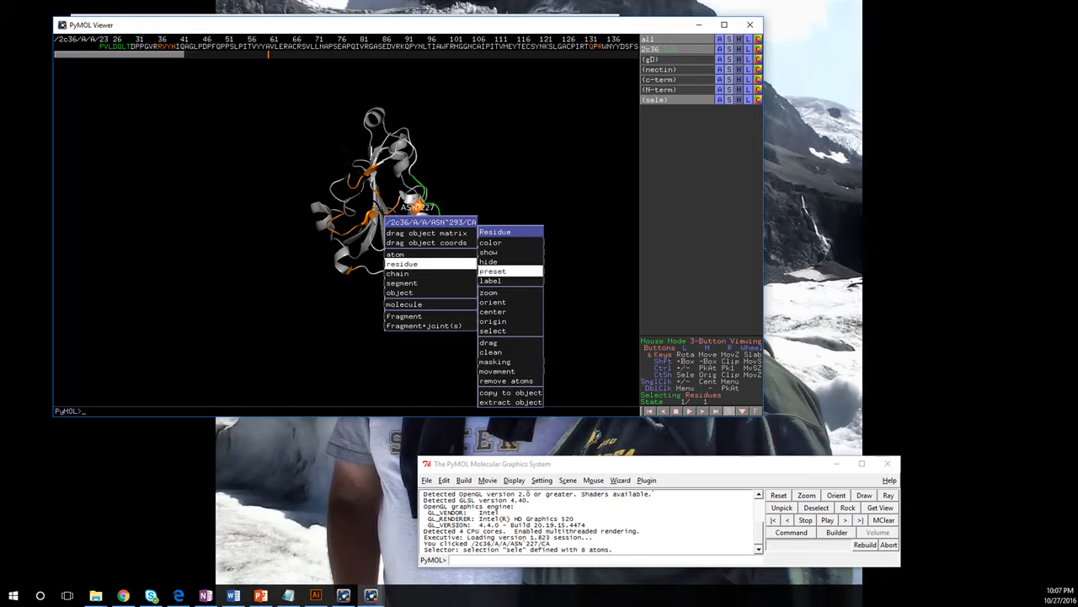
pyautogui.moveTo(514, 280)
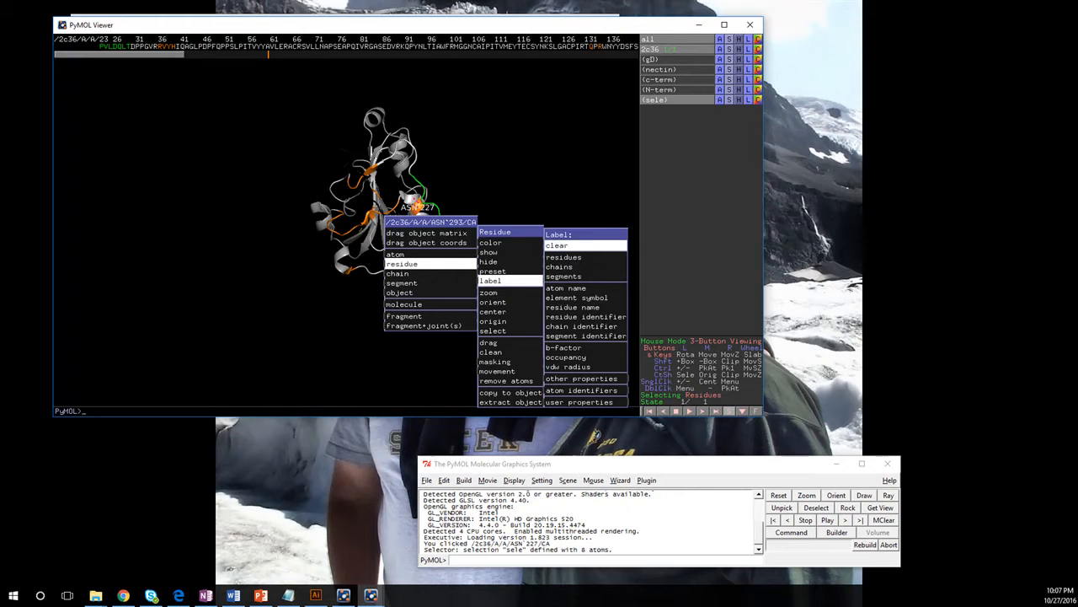
pyautogui.click(586, 245)
pyautogui.click(413, 225)
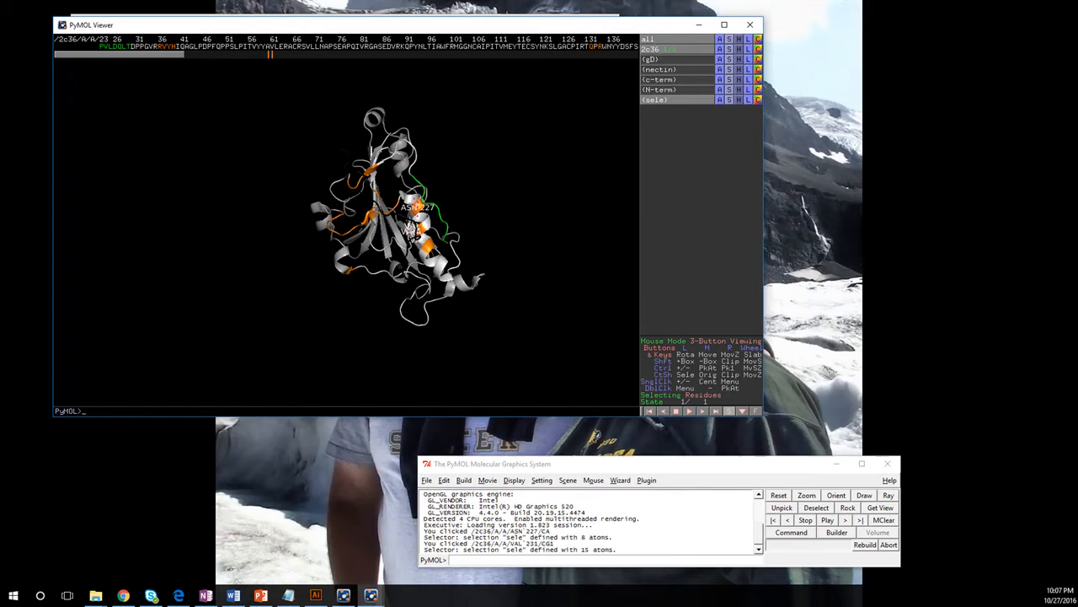
pyautogui.rightClick(413, 225)
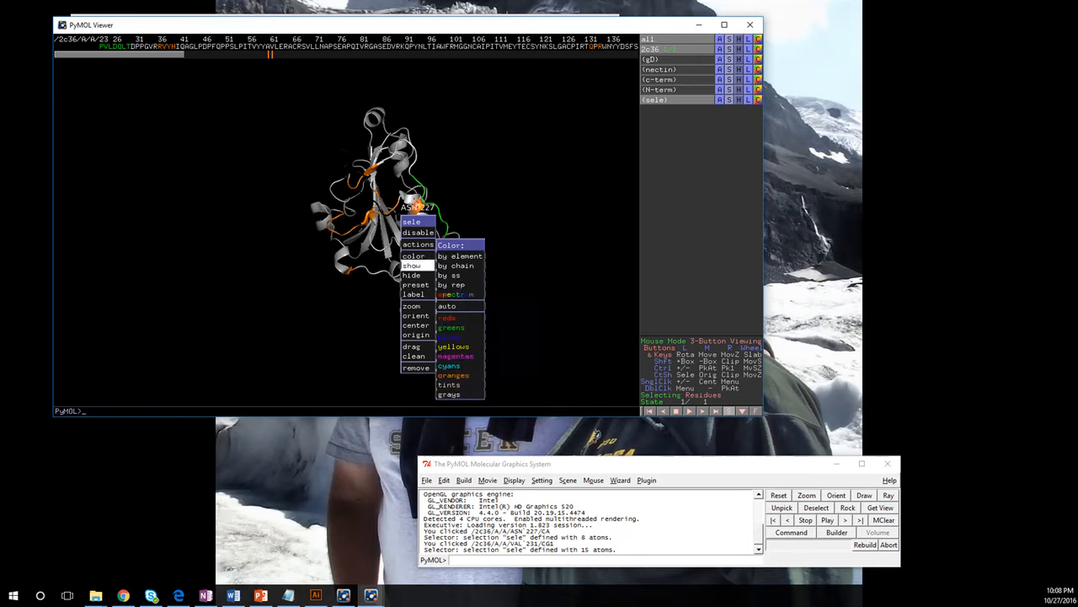
pyautogui.moveTo(413, 294)
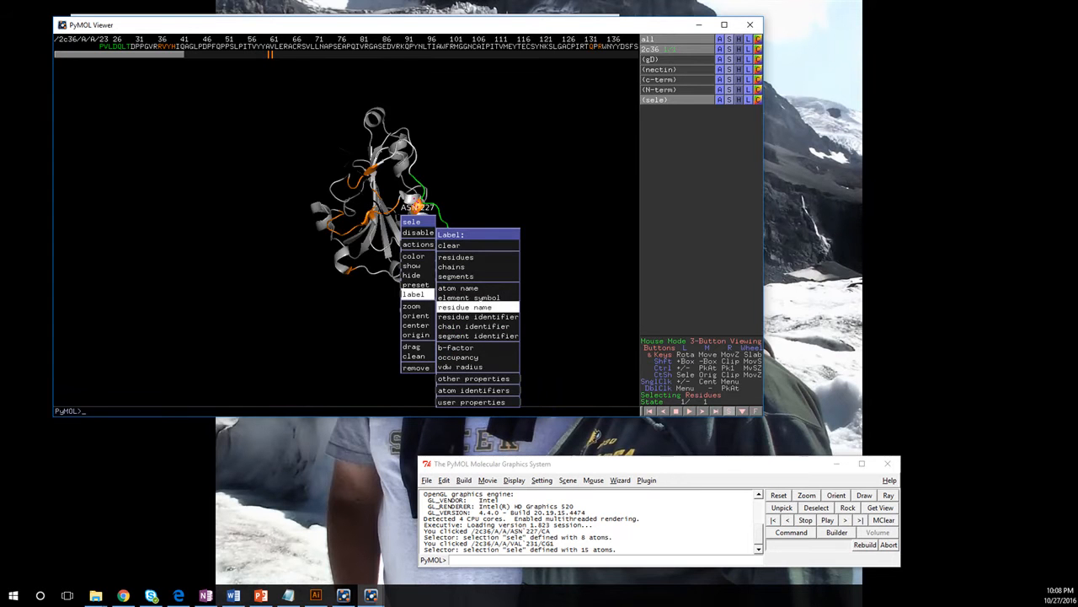
pyautogui.click(449, 246)
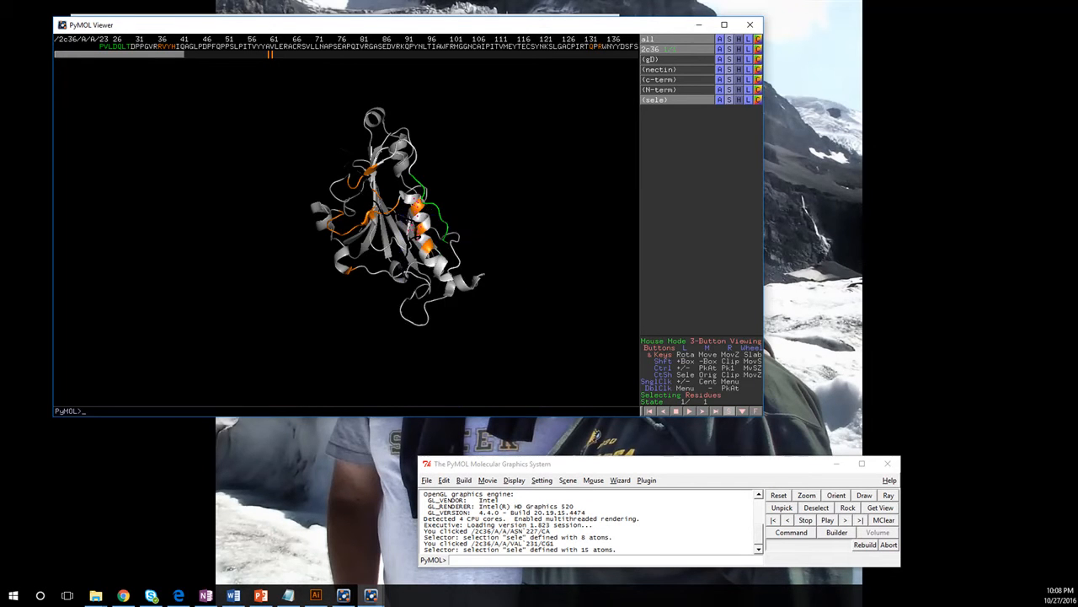
# Step: Add residues LYS 245 and THR 230 to the selection, keeping ASN 227 selected
pyautogui.click(454, 240)
pyautogui.click(428, 220)
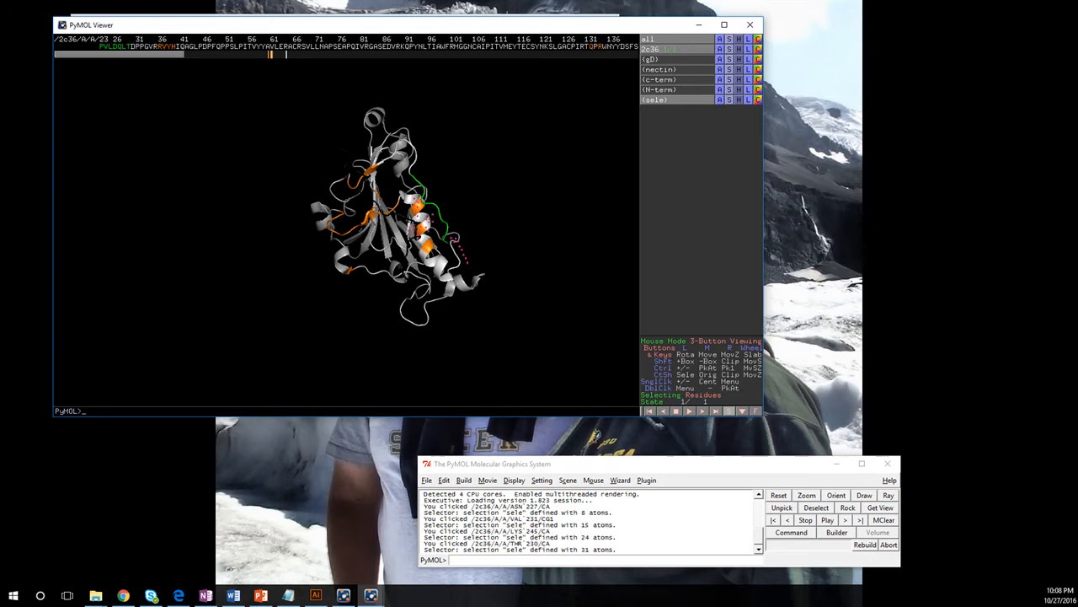
pyautogui.moveTo(428, 220); pyautogui.dragTo(427, 274, button='right')
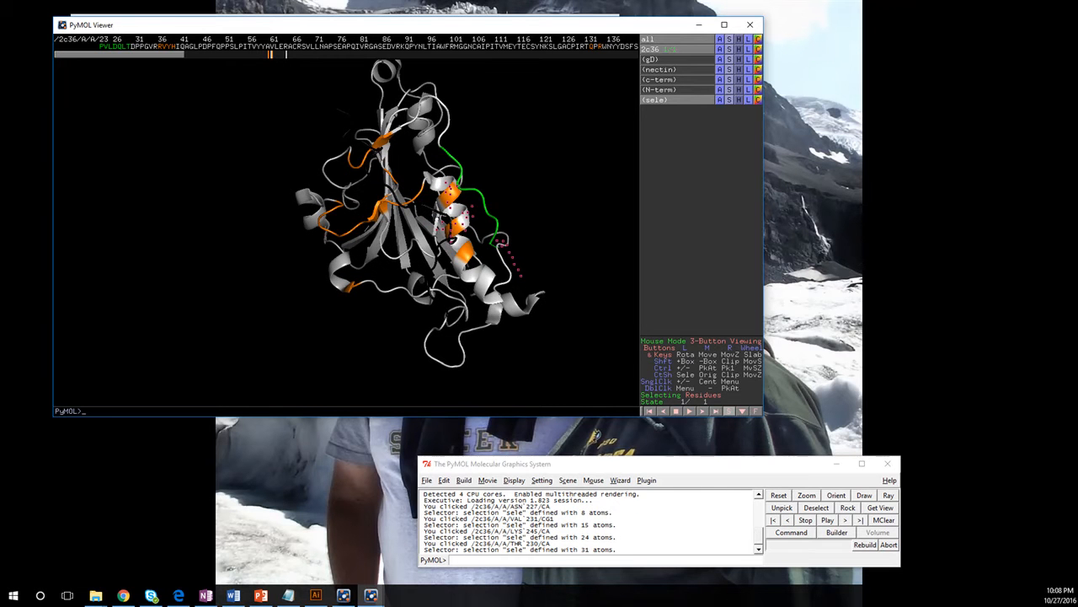
pyautogui.click(455, 229)
pyautogui.click(455, 230)
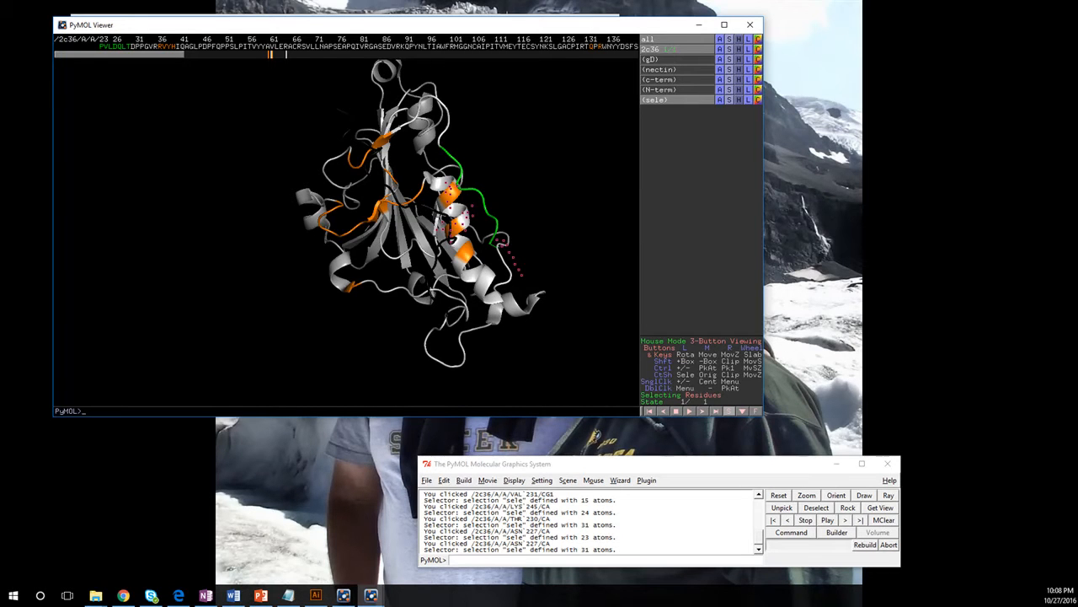
# Step: Add LEU 28 to the selection from the sequence and label all selected residues with name and number
pyautogui.click(124, 47)
pyautogui.rightClick(123, 46)
pyautogui.moveTo(125, 117)
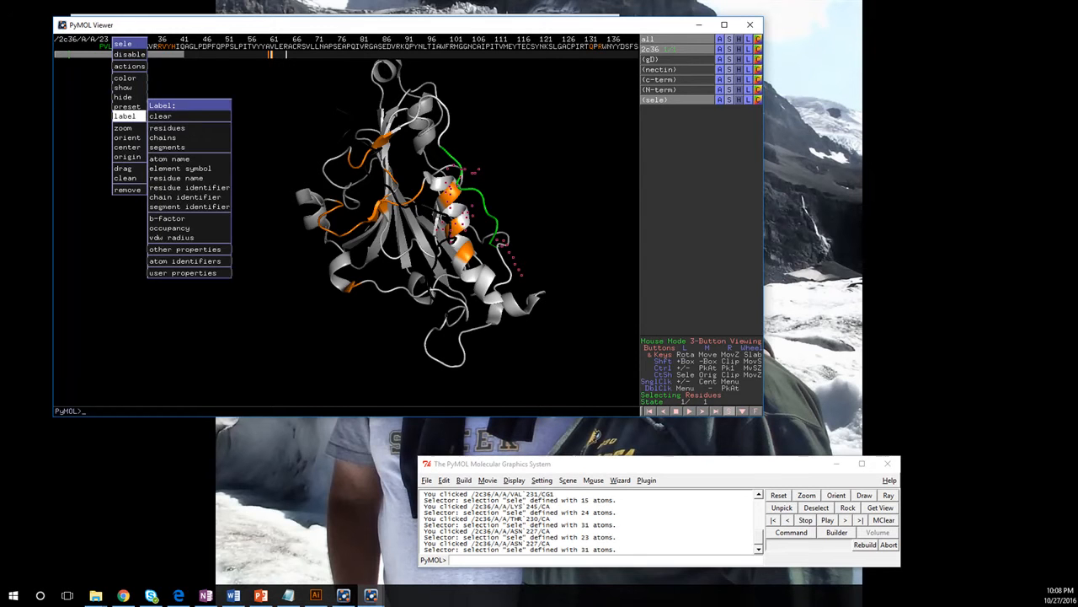
pyautogui.click(167, 127)
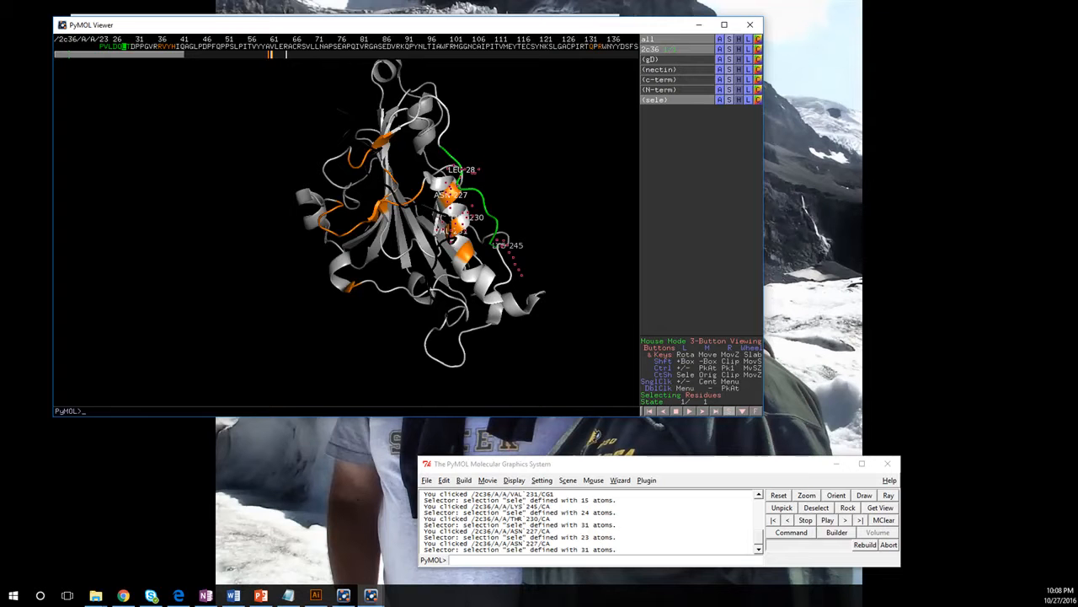
# Step: Deactivate the current selection of labeled residues
pyautogui.moveTo(505, 224); pyautogui.dragTo(369, 195)
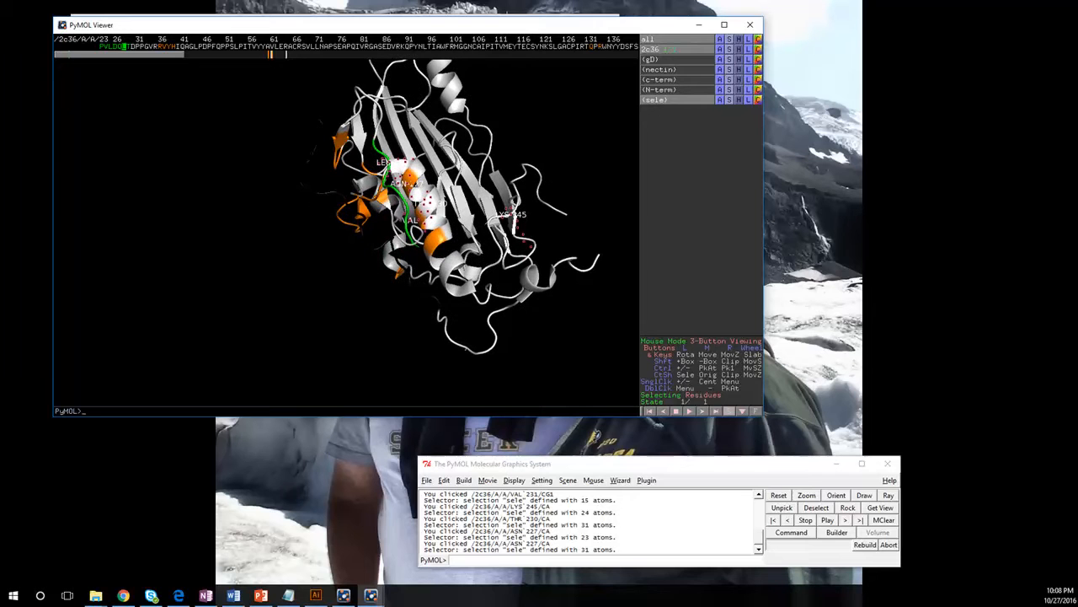
pyautogui.click(655, 99)
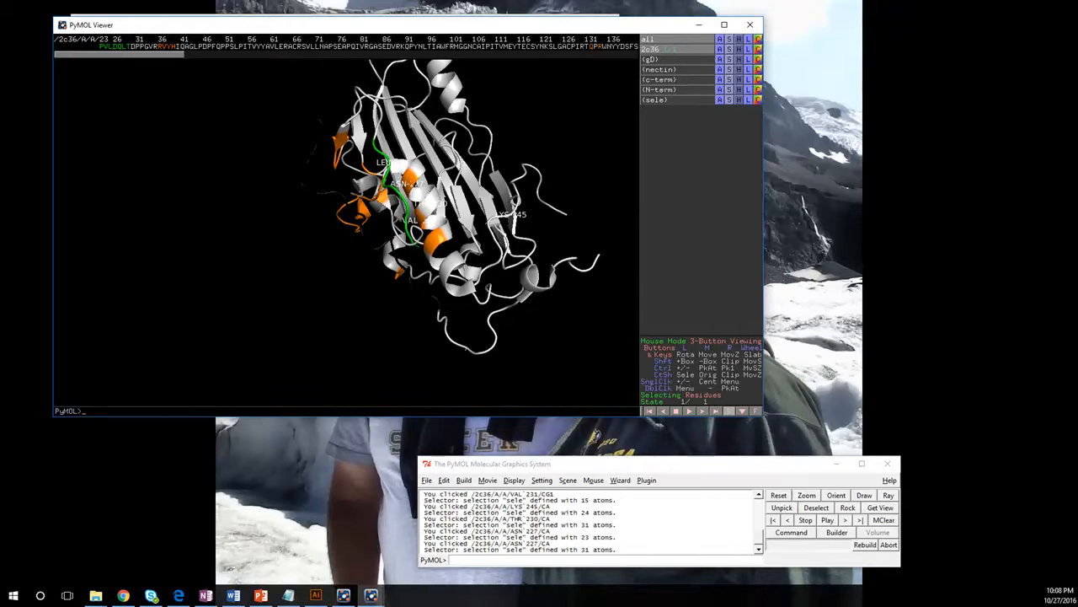
pyautogui.moveTo(396, 240); pyautogui.dragTo(435, 205)
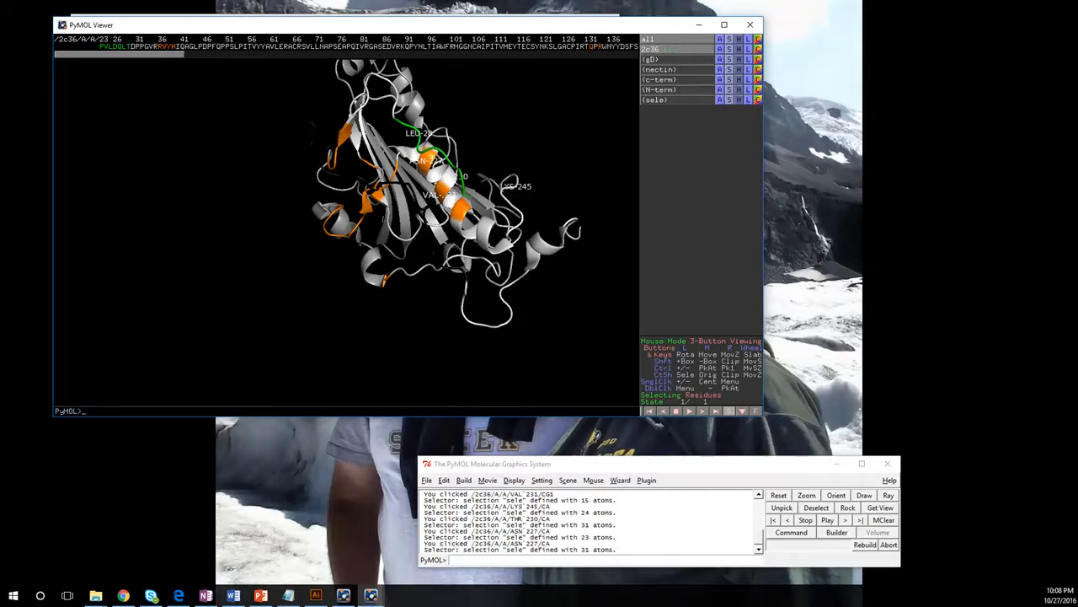
# Step: Select residue LEU 28 on the green loop and show its side chain as sticks
pyautogui.click(419, 132)
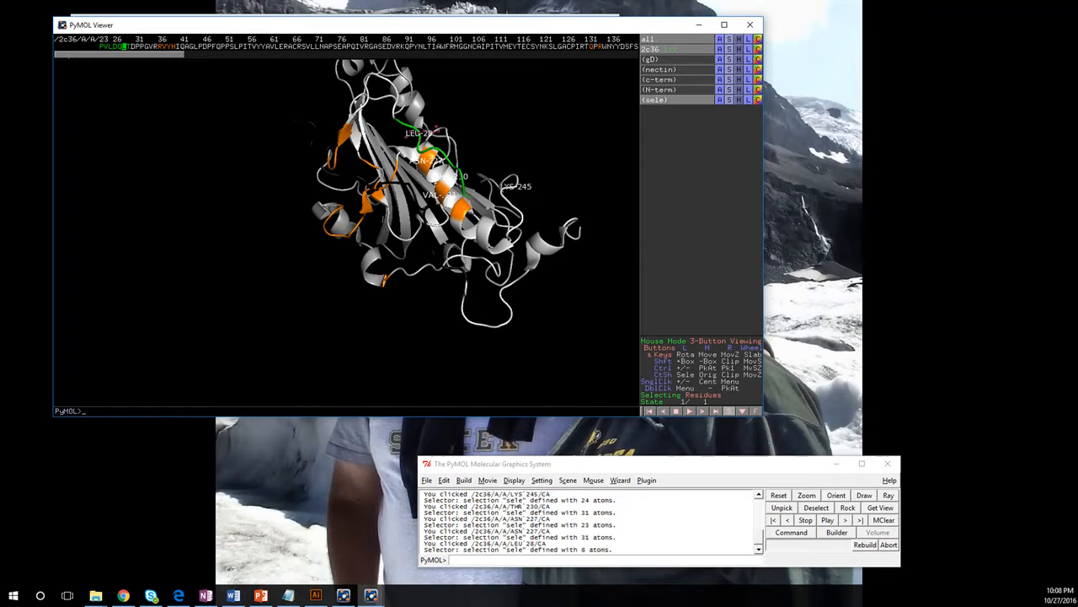
pyautogui.rightClick(411, 128)
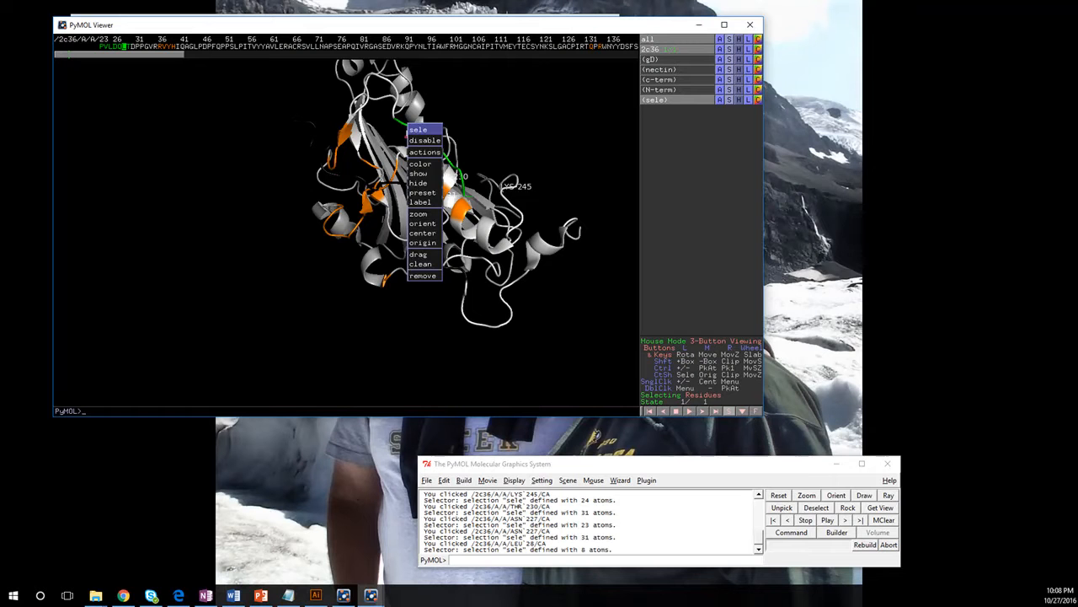
pyautogui.click(729, 100)
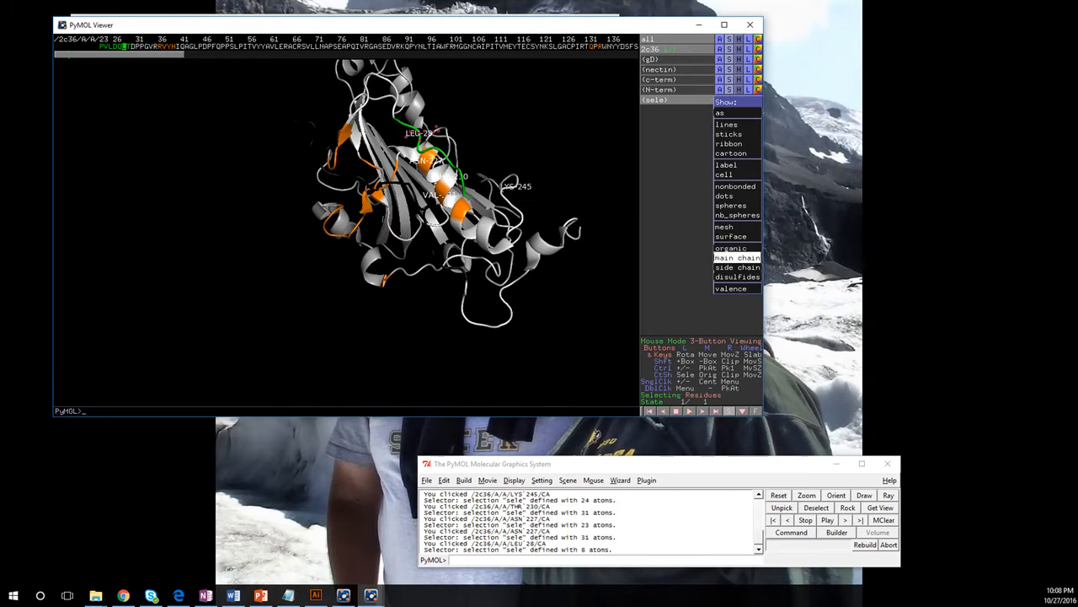
pyautogui.moveTo(737, 267)
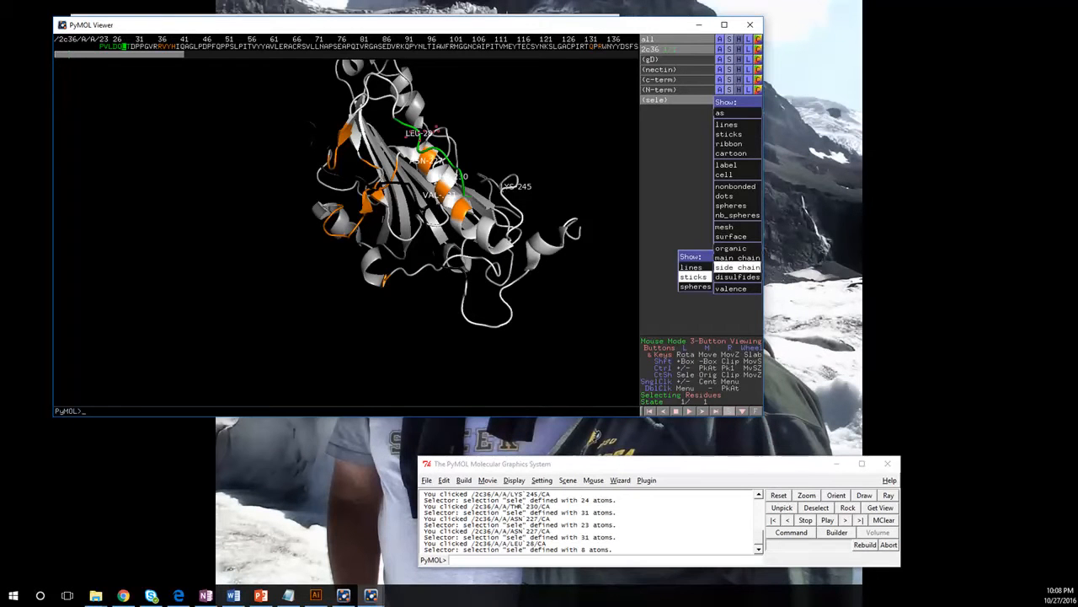
pyautogui.click(693, 276)
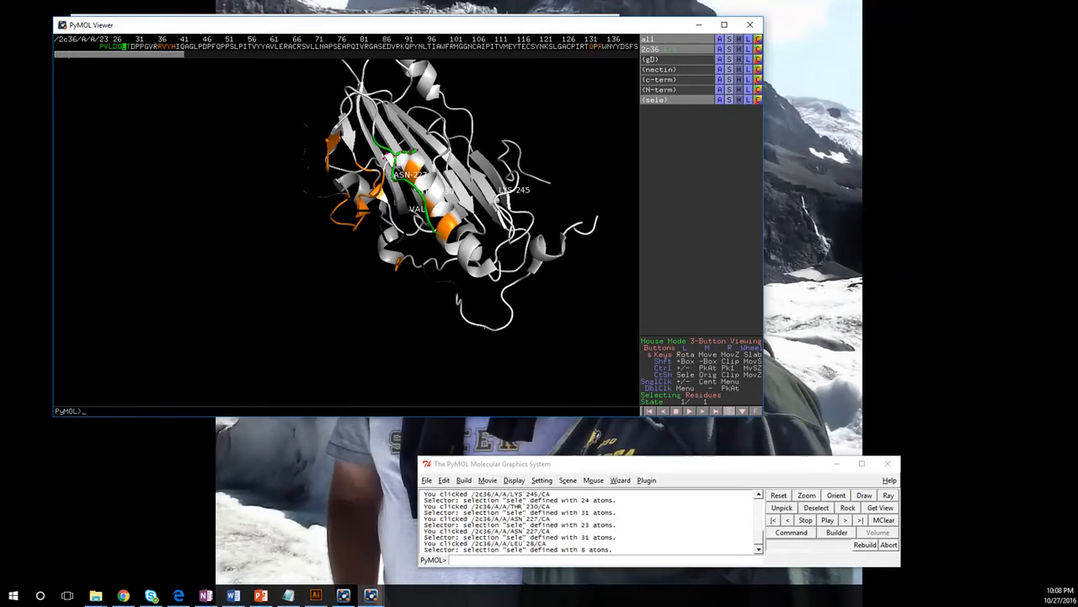
# Step: Select only residue ASN 227 on the helix and show its side chain as sticks
pyautogui.click(411, 169)
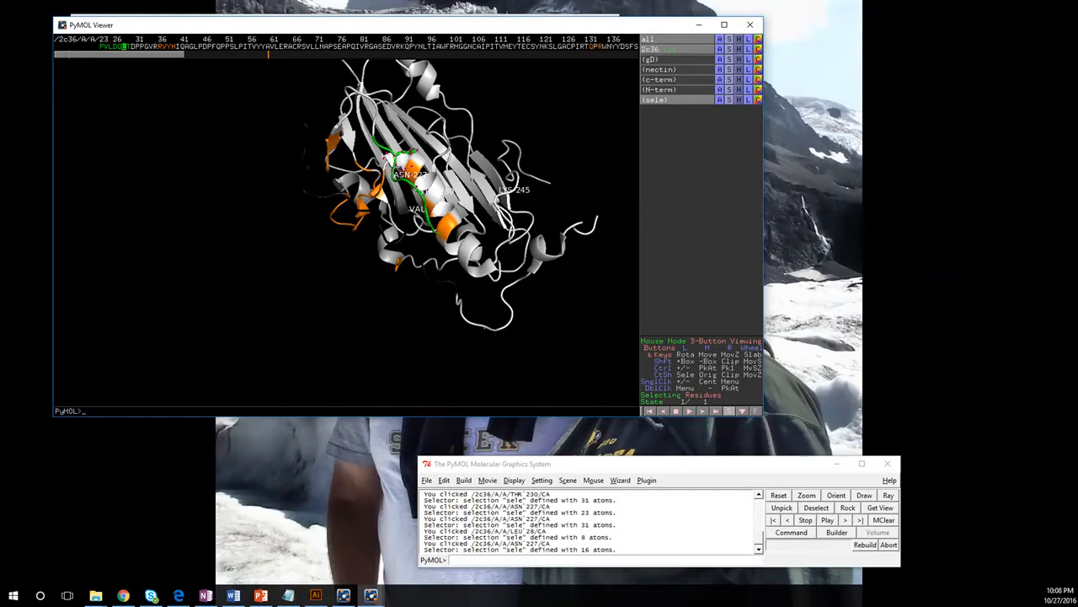
pyautogui.click(665, 99)
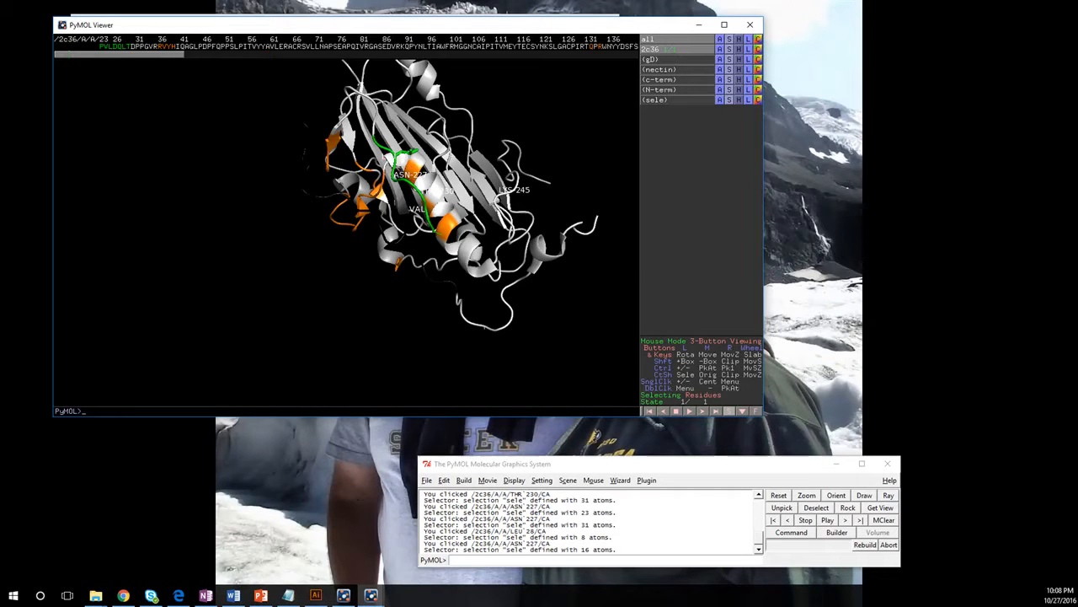
pyautogui.click(411, 168)
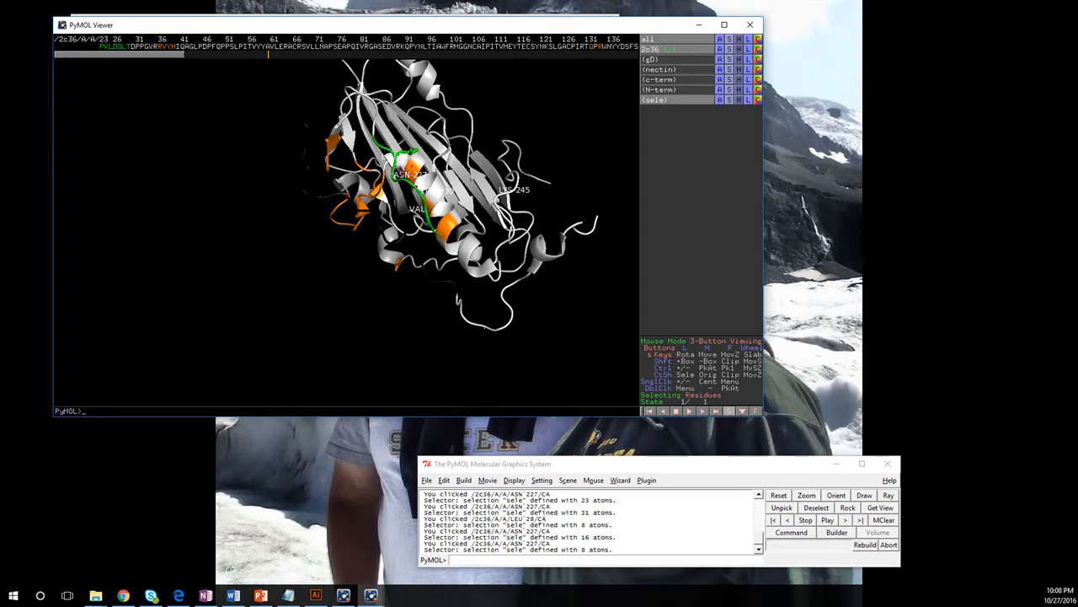
pyautogui.click(729, 99)
pyautogui.moveTo(736, 267)
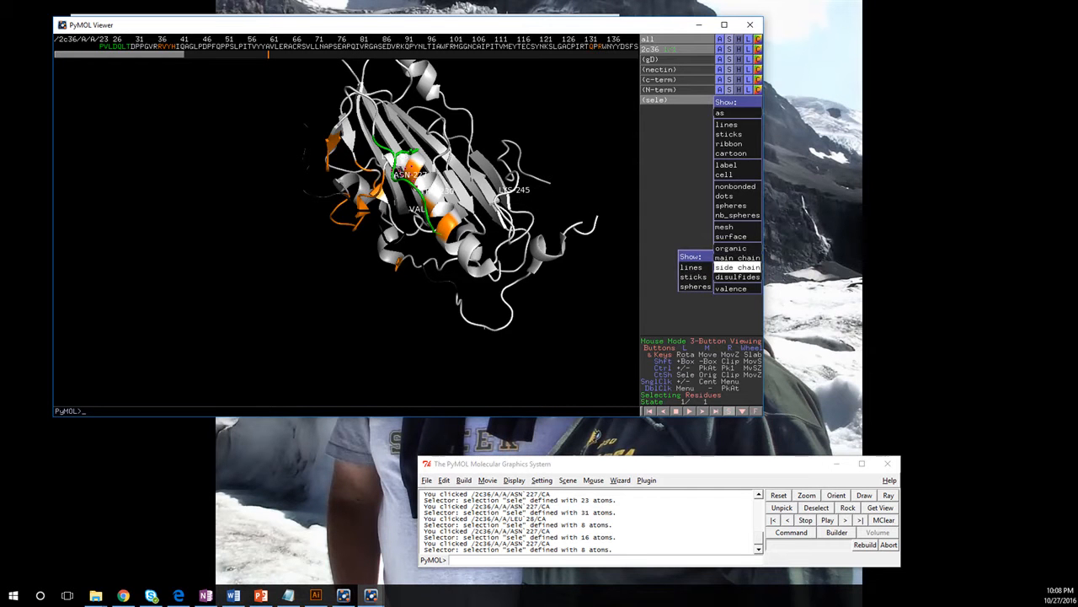
pyautogui.click(694, 276)
pyautogui.moveTo(488, 244); pyautogui.dragTo(412, 262)
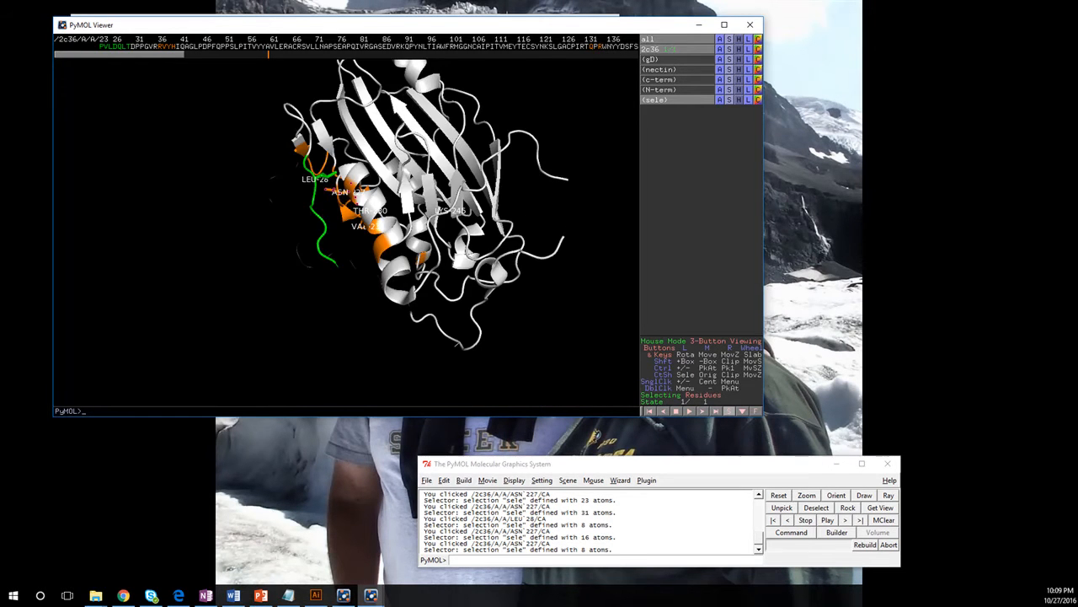
# Step: Color the selected ASN 227 residue by element
pyautogui.click(758, 99)
pyautogui.moveTo(736, 113)
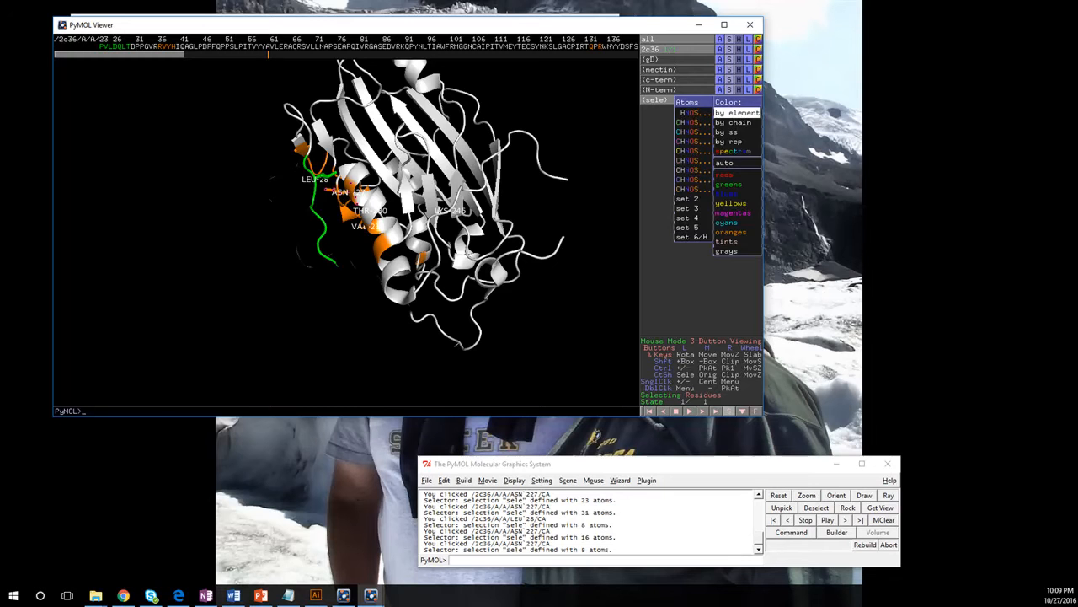
pyautogui.click(695, 112)
# Step: Use the Label wizard to label residue ALA 143 with its name and number
pyautogui.moveTo(421, 261); pyautogui.dragTo(445, 176)
pyautogui.moveTo(455, 179); pyautogui.dragTo(460, 229, button='right')
pyautogui.moveTo(497, 143); pyautogui.dragTo(507, 181)
pyautogui.moveTo(507, 181); pyautogui.dragTo(508, 211, button='right')
pyautogui.moveTo(508, 169); pyautogui.dragTo(396, 247)
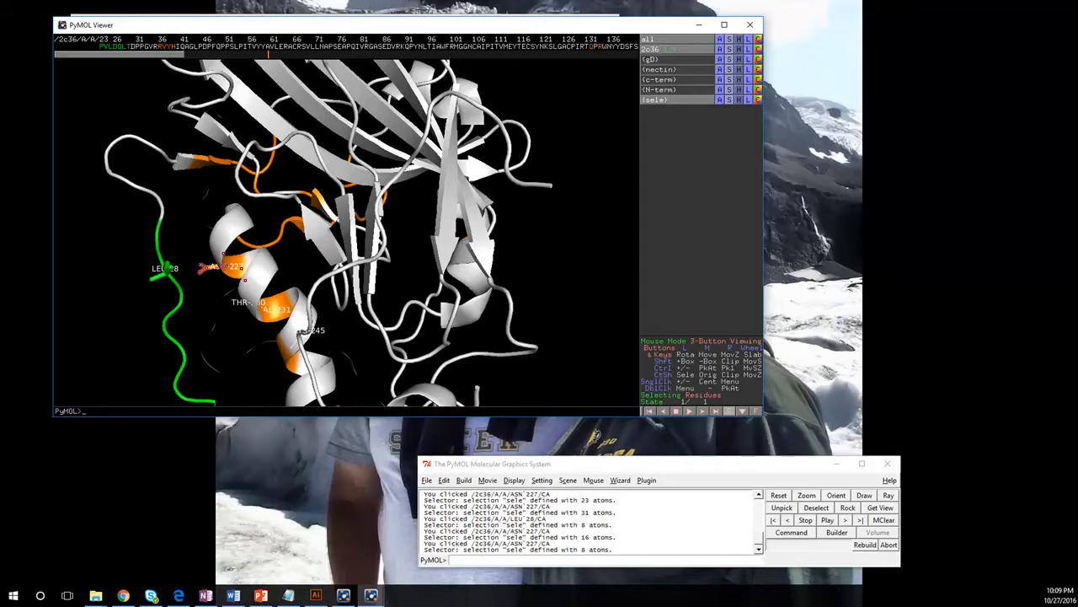
pyautogui.click(620, 479)
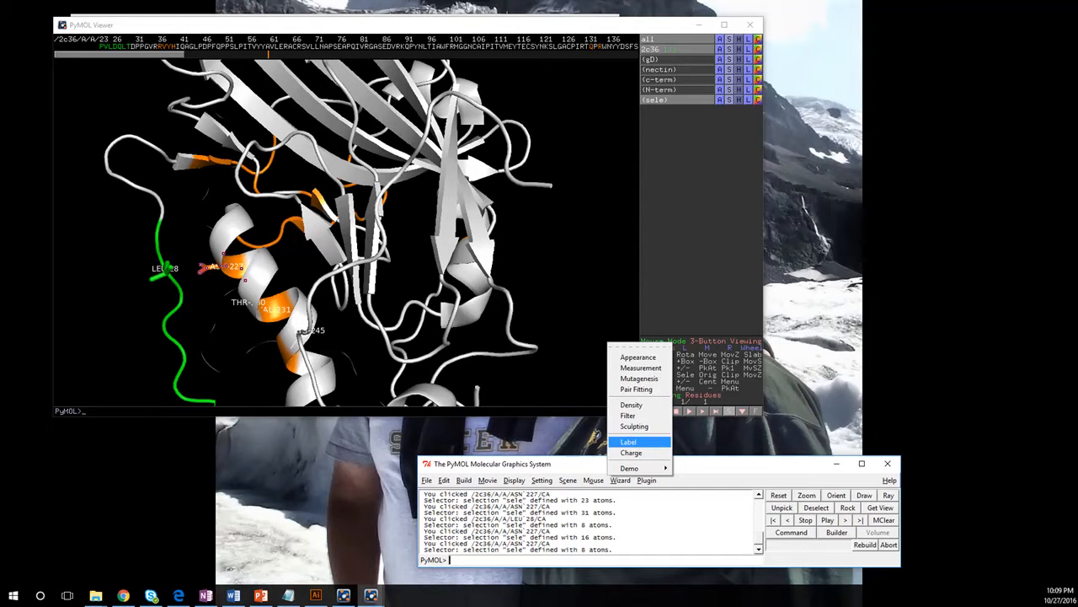
pyautogui.click(628, 442)
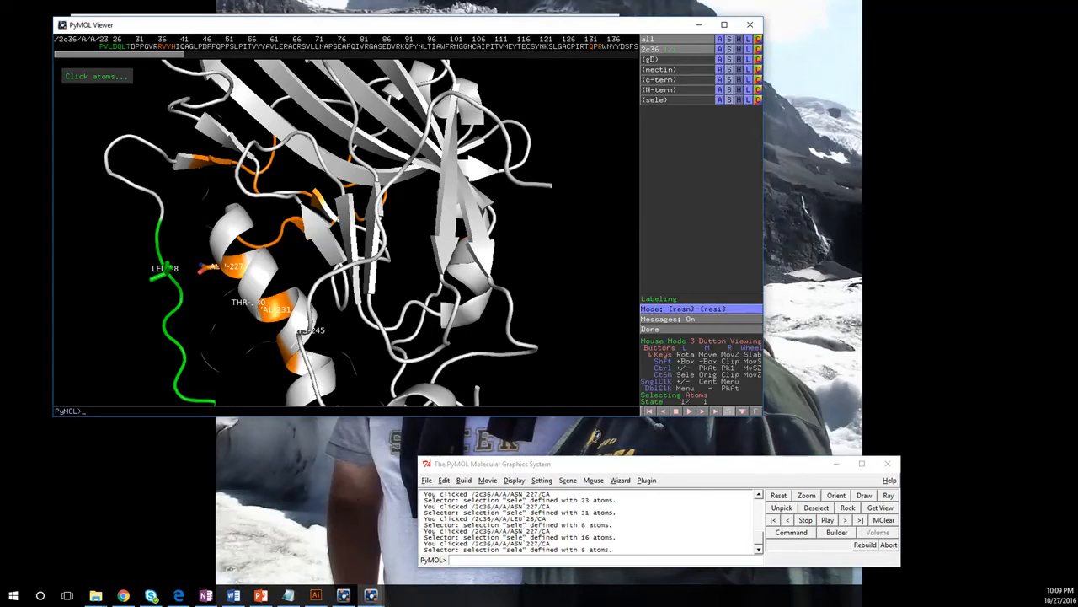
pyautogui.click(305, 240)
# Step: Measure the distance from the CD1 atom of LEU 28 to the OD1 atom of ASN 227 with the Measurement wizard
pyautogui.click(620, 480)
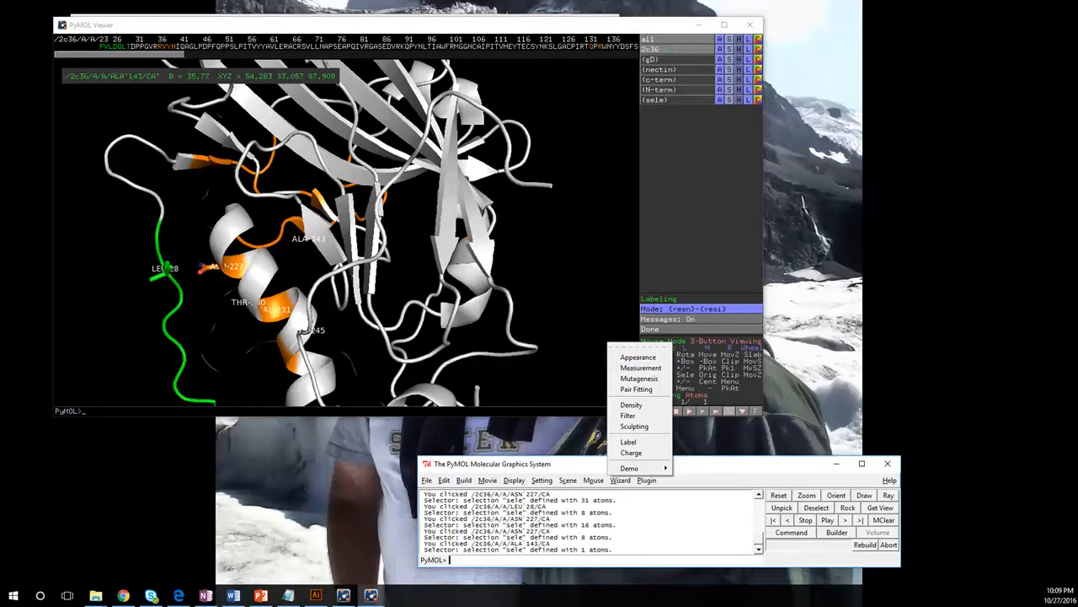
pyautogui.click(640, 368)
pyautogui.click(166, 266)
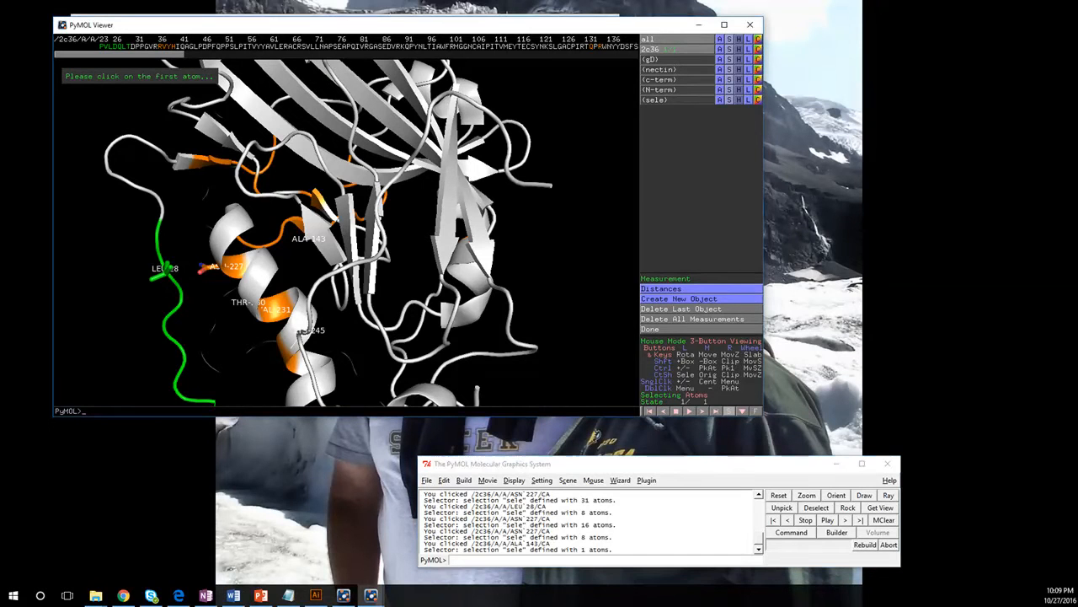
pyautogui.click(202, 268)
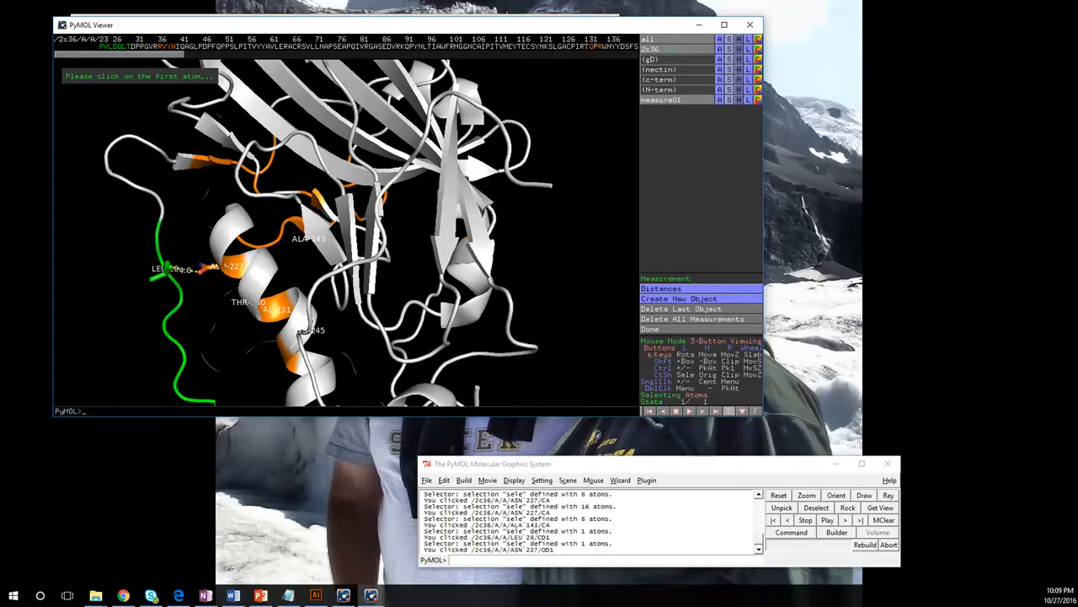
pyautogui.moveTo(324, 253); pyautogui.dragTo(386, 239)
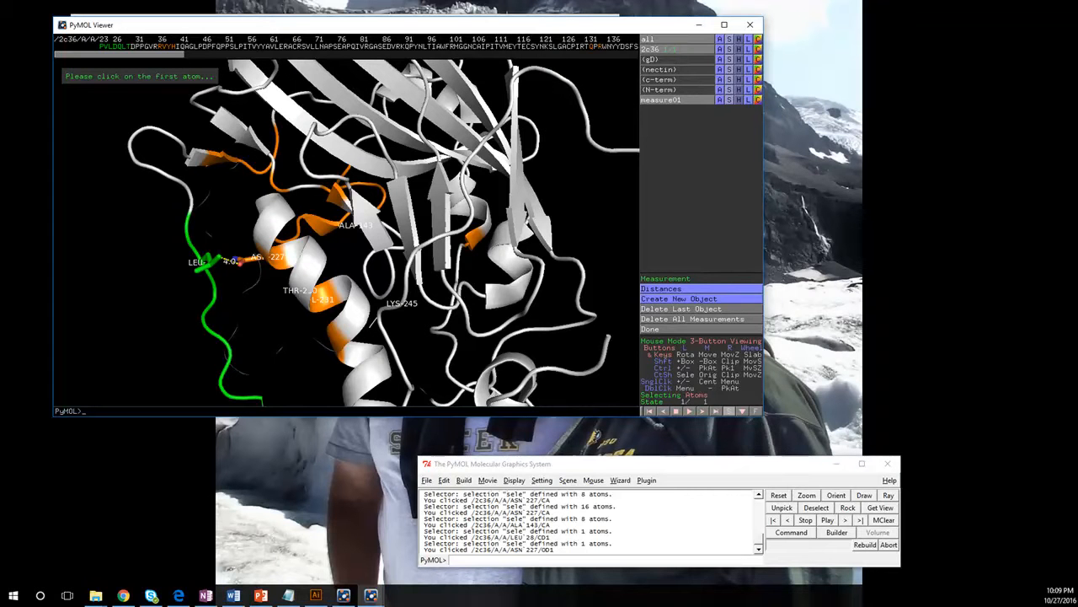
pyautogui.moveTo(346, 185); pyautogui.dragTo(346, 118, button='right')
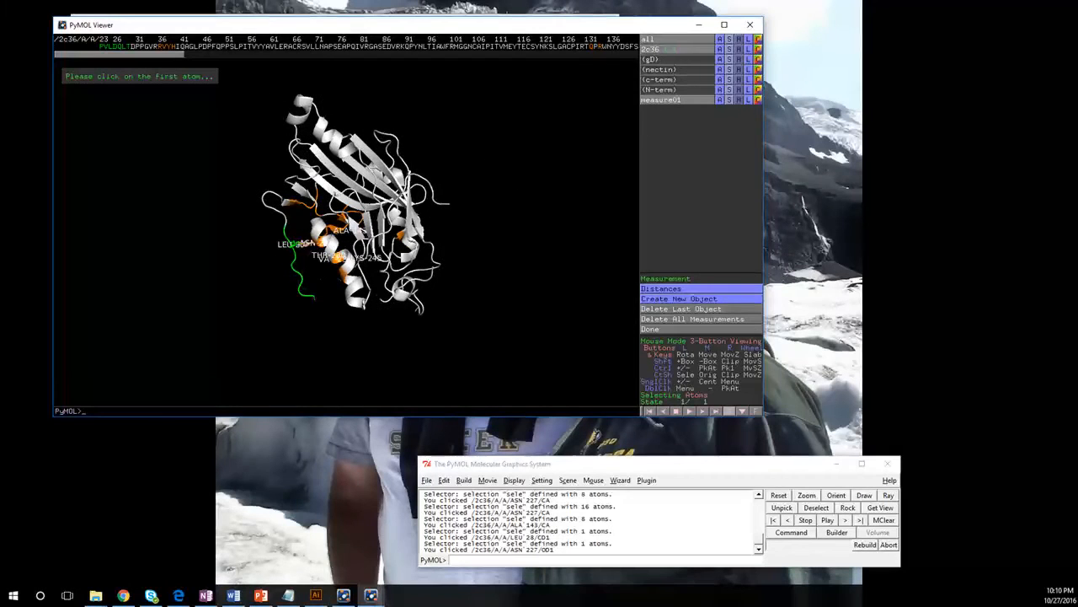
# Step: Create a pseudoatom object named gD_Label by running the command "pseudoatom gD_Label"
pyautogui.click(568, 556)
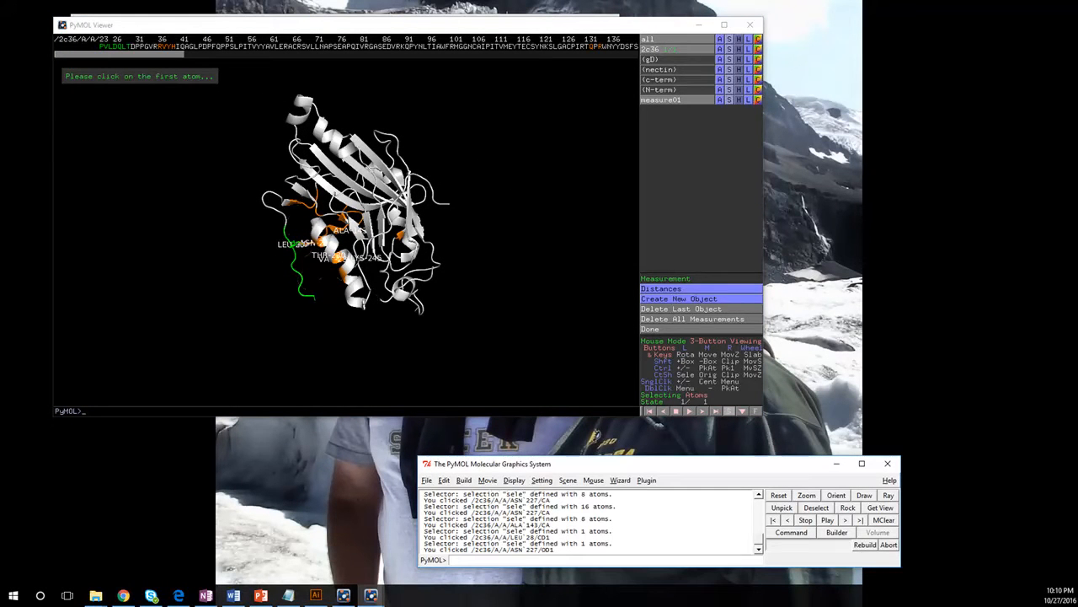
pyautogui.hotkey('alt', 'Tab')
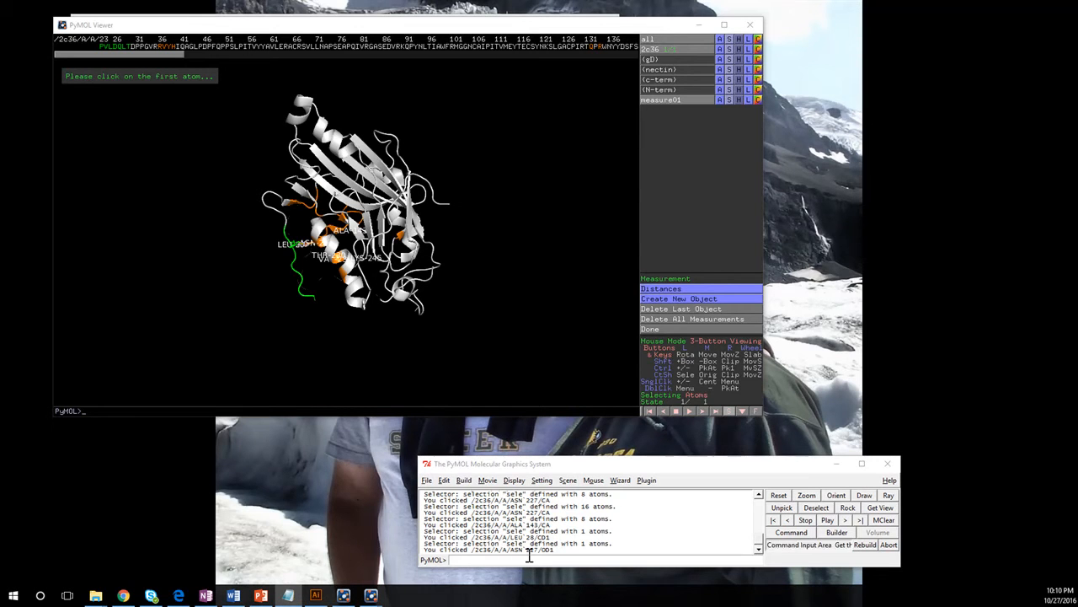
pyautogui.hotkey('alt', 'Tab')
pyautogui.write('pseudoatom gD_Label')
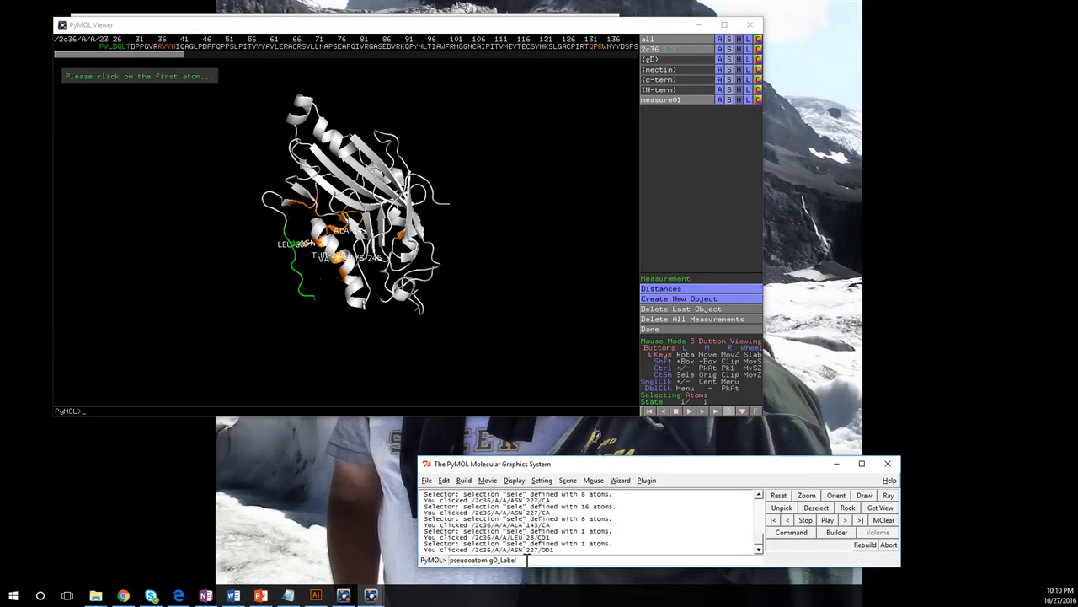
pyautogui.press('Return')
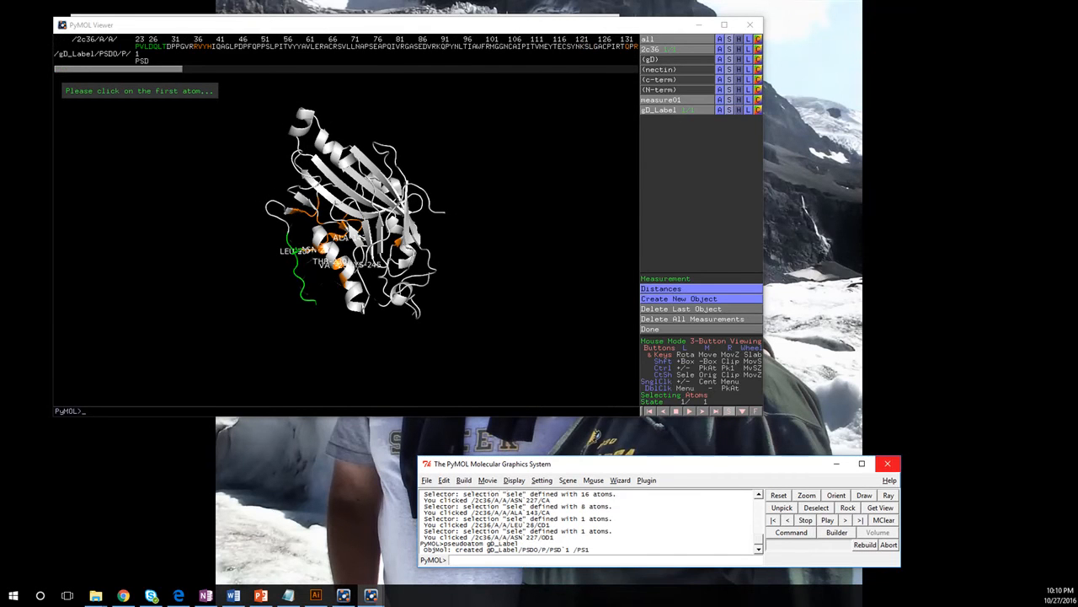
# Step: Label the gD_Label pseudoatom with the text "gD2 (306)" by command
pyautogui.hotkey('alt', 'Tab')
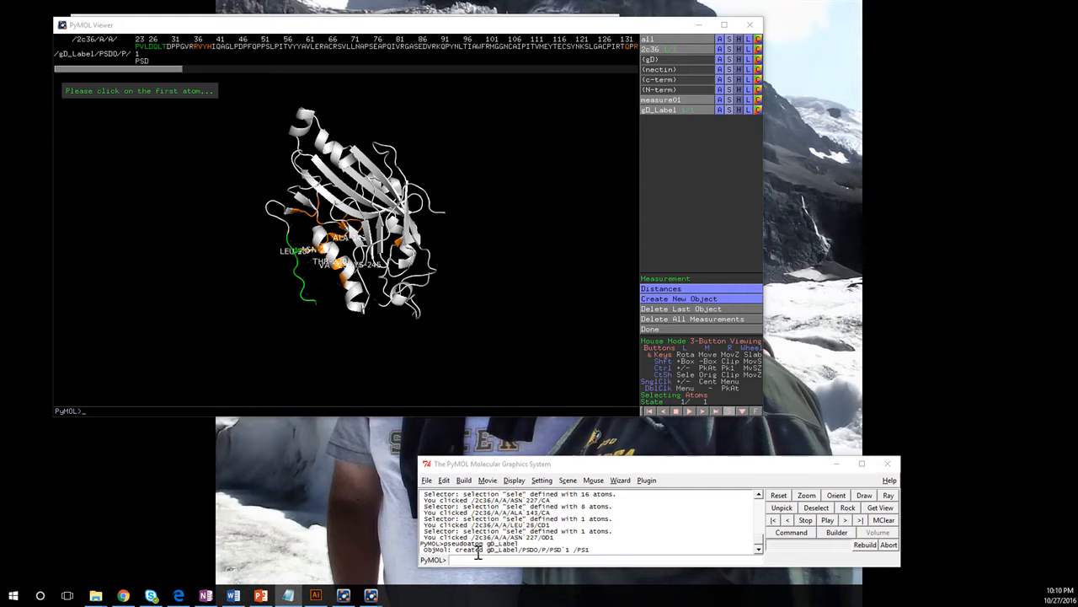
pyautogui.write('label gD_Label, "gD2 (306)"')
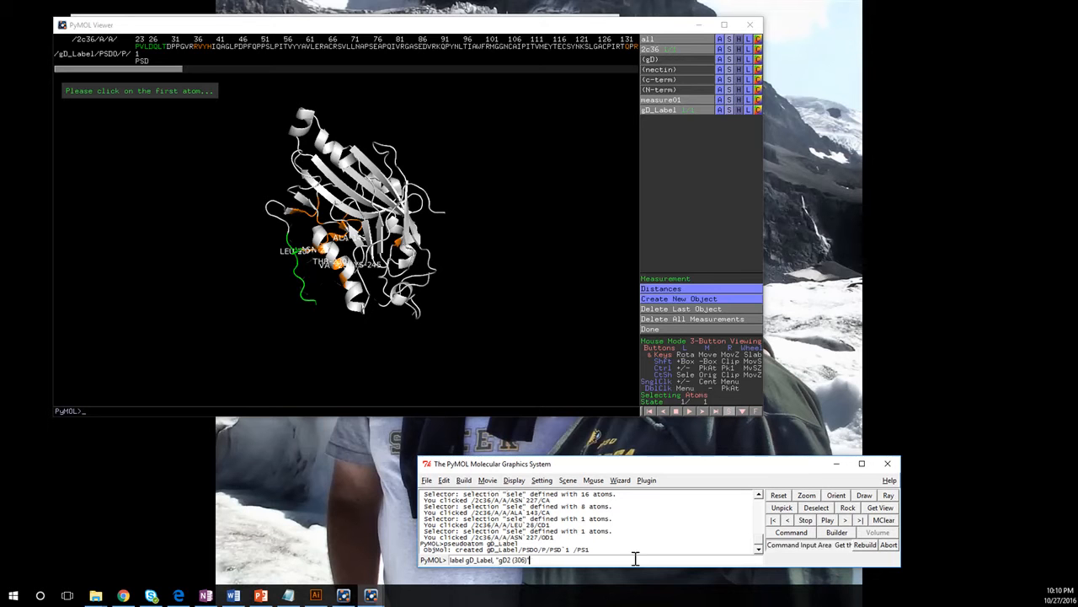
pyautogui.press('Return')
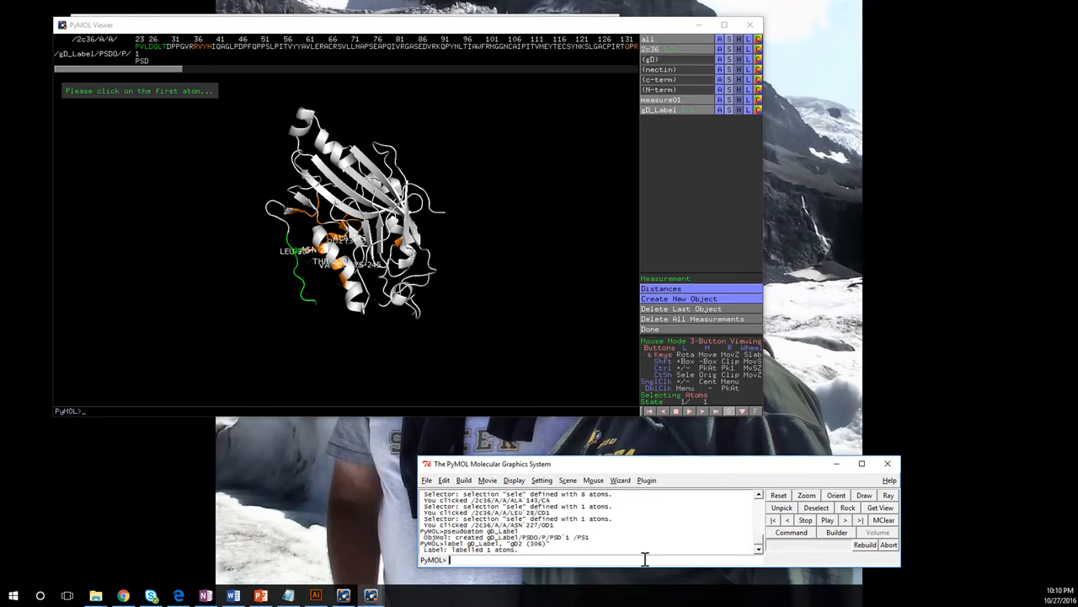
pyautogui.moveTo(364, 278); pyautogui.dragTo(358, 173)
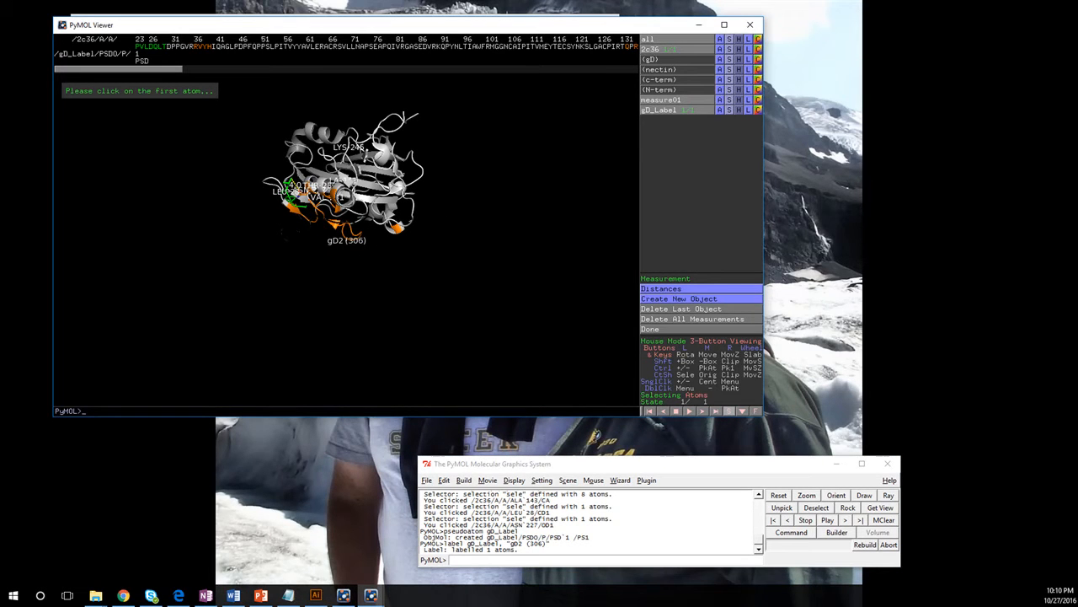
# Step: Try to set the label size for gD_Label alone with the command "set label_size, gD_Label -10"
pyautogui.hotkey('alt', 'Tab')
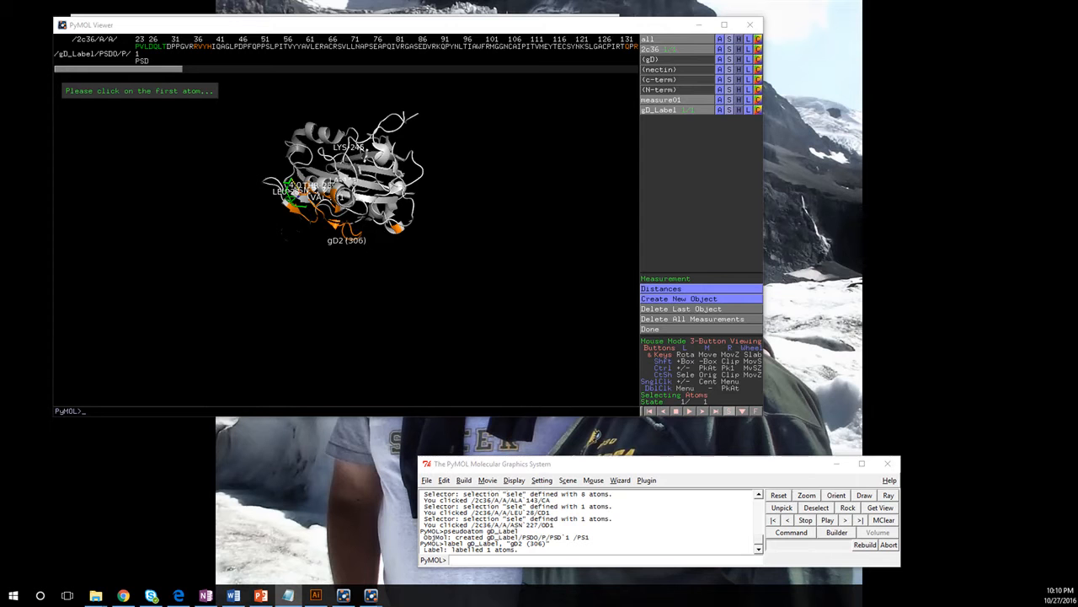
pyautogui.click(522, 558)
pyautogui.write('set label_size, -10')
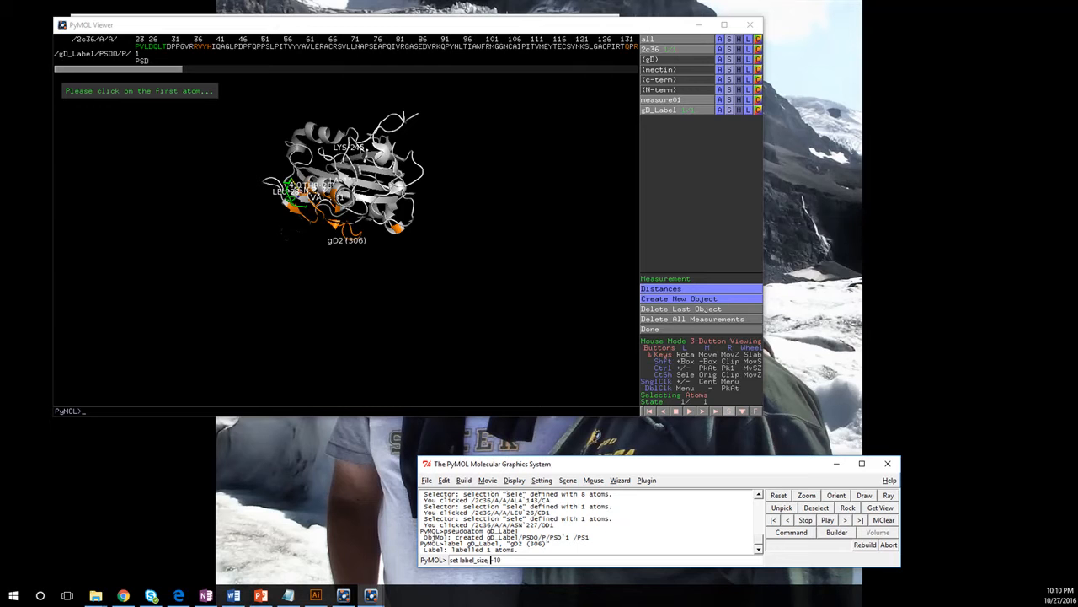
pyautogui.write('gD_Label')
pyautogui.press('Return')
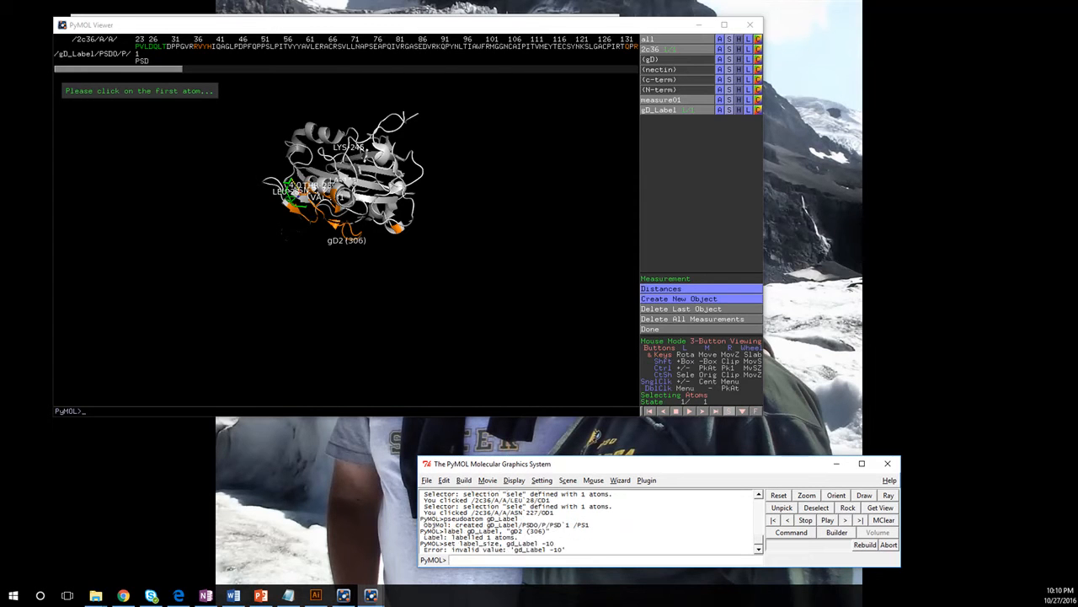
# Step: Recall the label size command and remove the gD_Label argument so it reads "set label_size, -10"
pyautogui.press('Up')
pyautogui.press('BackSpace')
pyautogui.press('BackSpace')
pyautogui.press('BackSpace')
pyautogui.press('BackSpace')
pyautogui.press('BackSpace')
pyautogui.press('BackSpace')
pyautogui.press('BackSpace')
pyautogui.press('BackSpace')
# Step: Clear all labels from the 2c36 object and set the label size to -10
pyautogui.hotkey('alt', 'Tab')
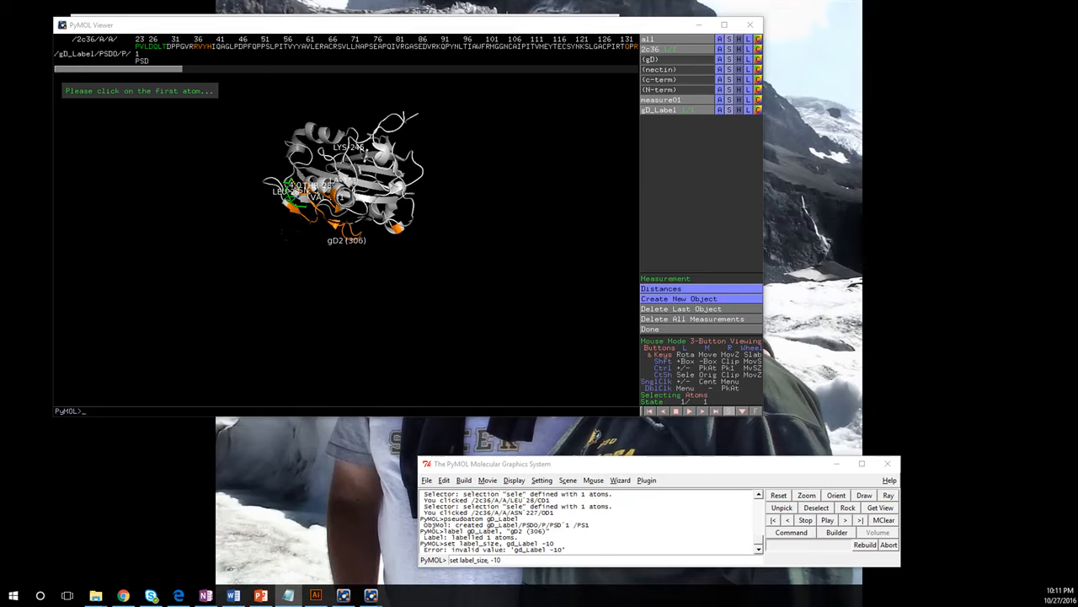
pyautogui.click(747, 49)
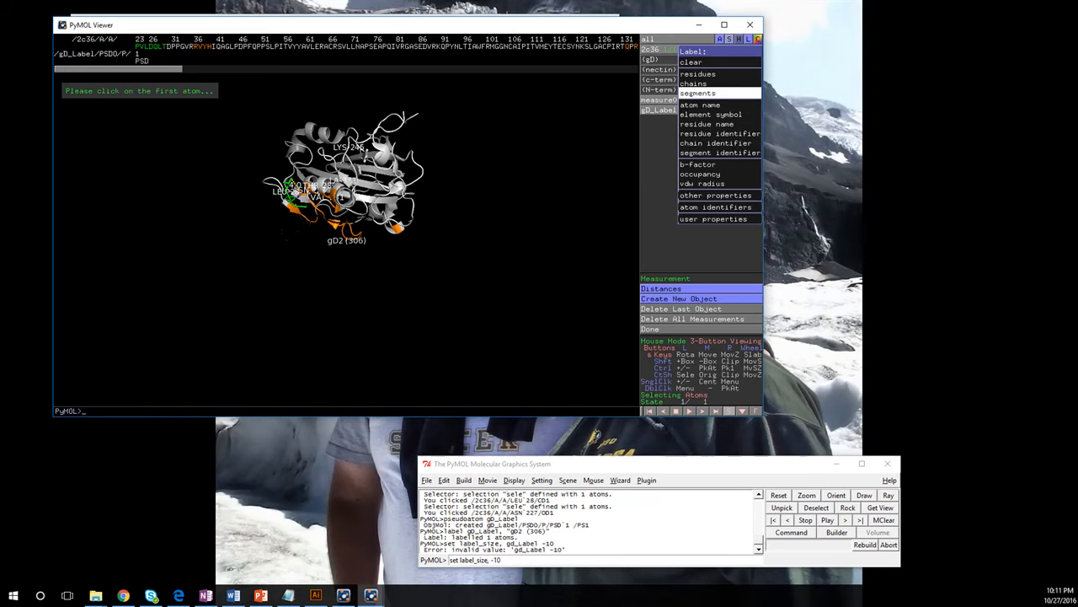
pyautogui.click(692, 62)
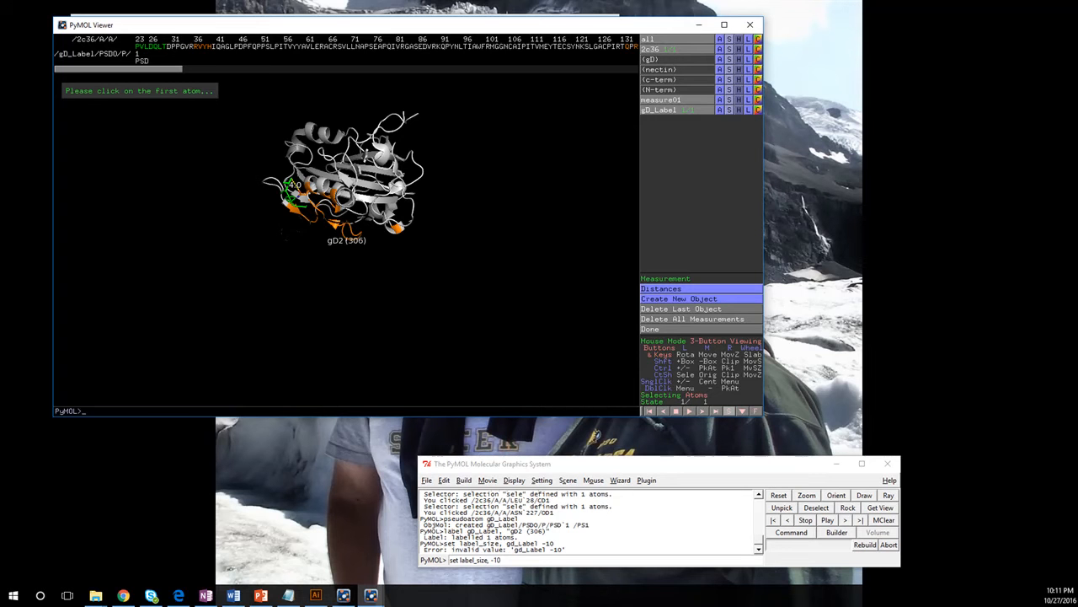
pyautogui.click(513, 559)
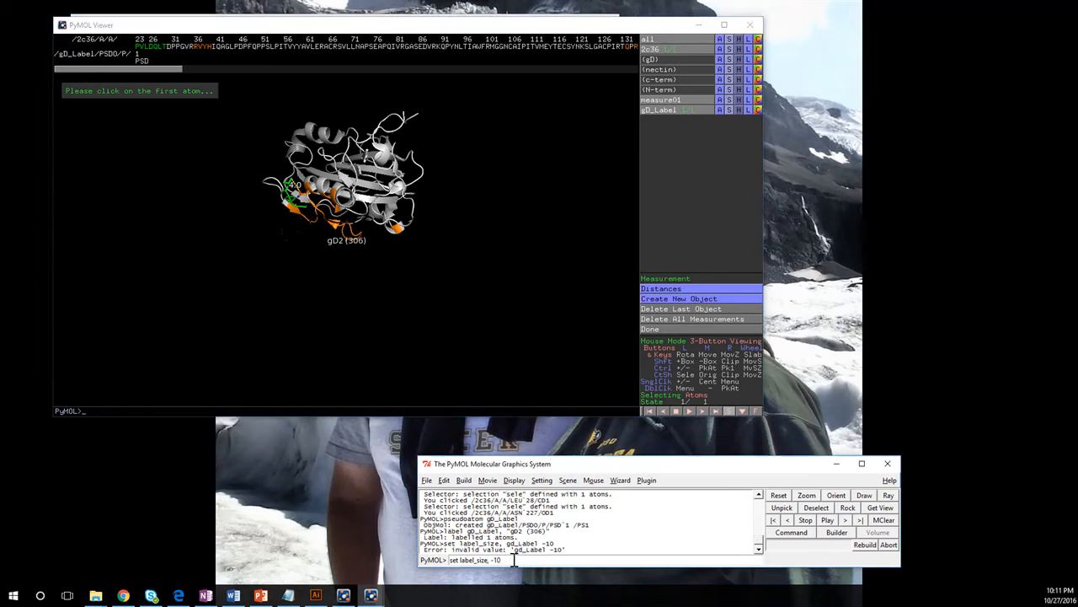
pyautogui.press('Return')
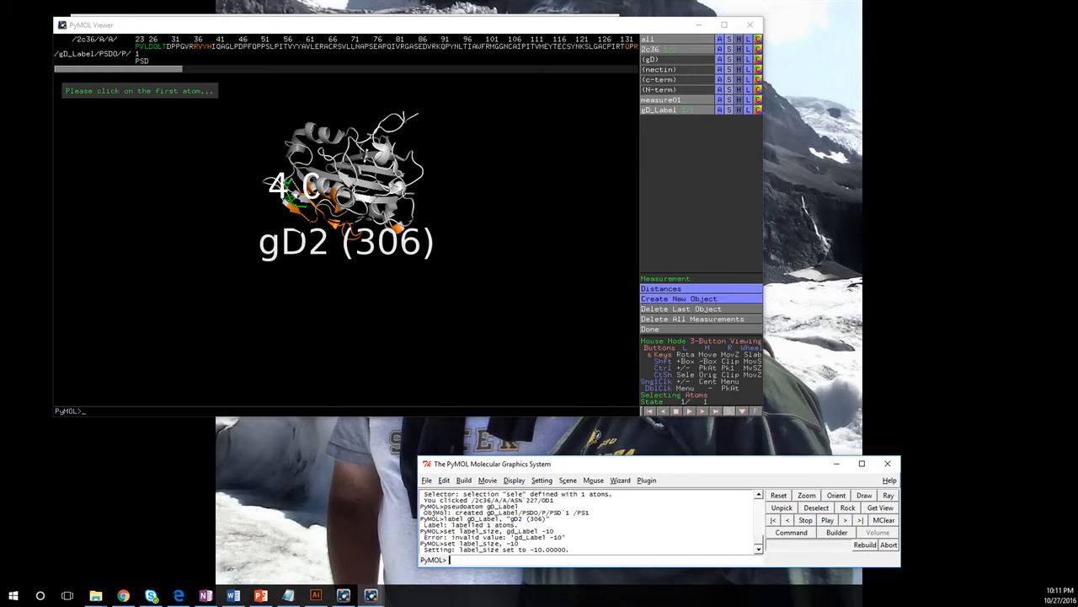
# Step: Offset the labels by running the command "set label_position,(20,-25,0)"
pyautogui.hotkey('alt', 'Tab')
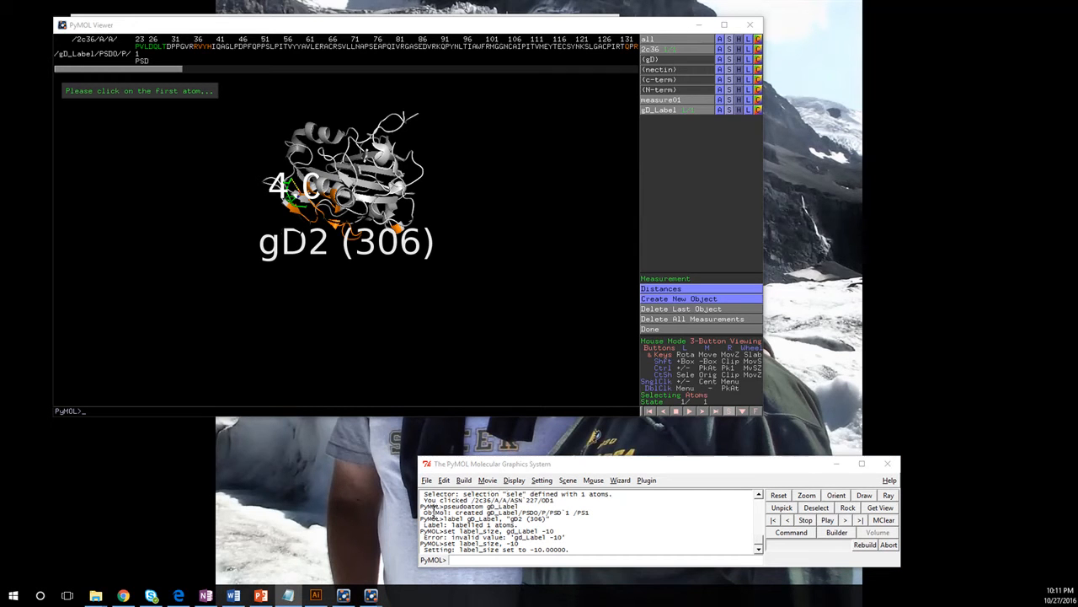
pyautogui.hotkey('alt', 'Tab')
pyautogui.write('set label_position,(20,-25,0)')
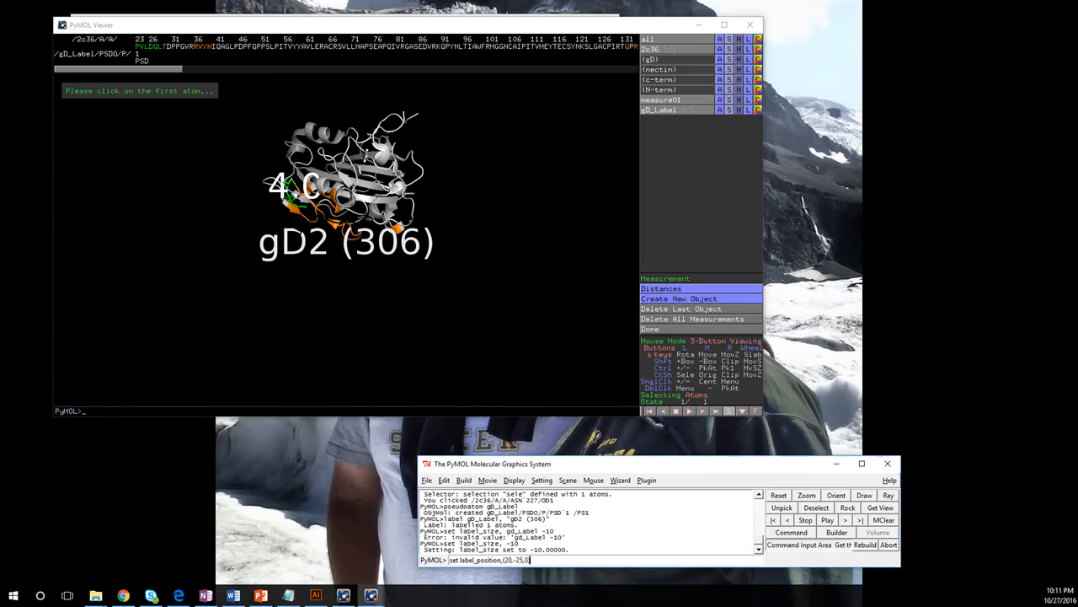
pyautogui.press('Return')
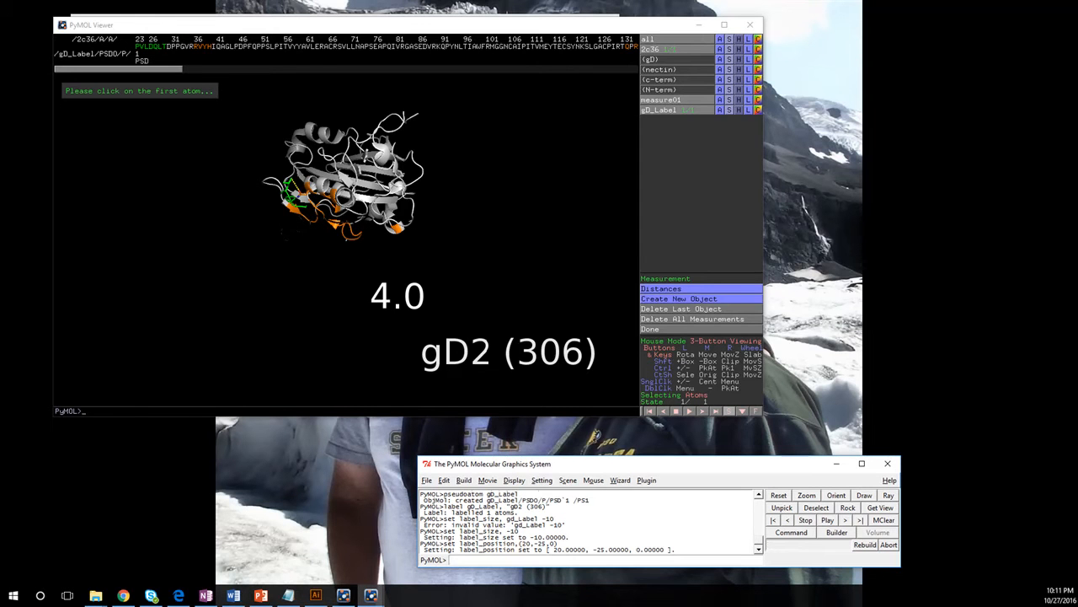
pyautogui.hotkey('alt', 'Tab')
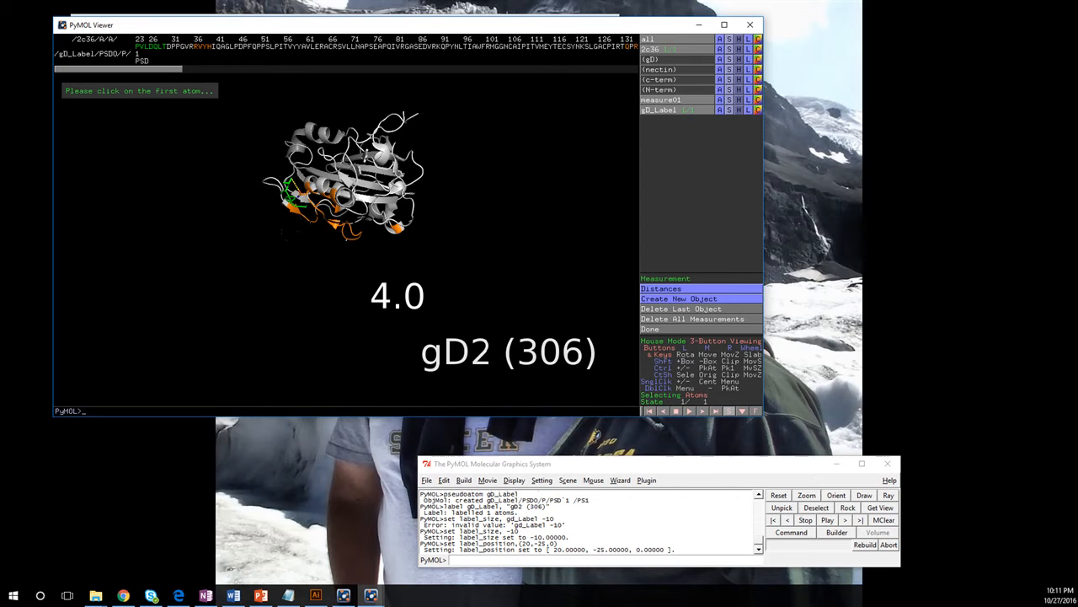
pyautogui.click(593, 480)
pyautogui.moveTo(620, 479)
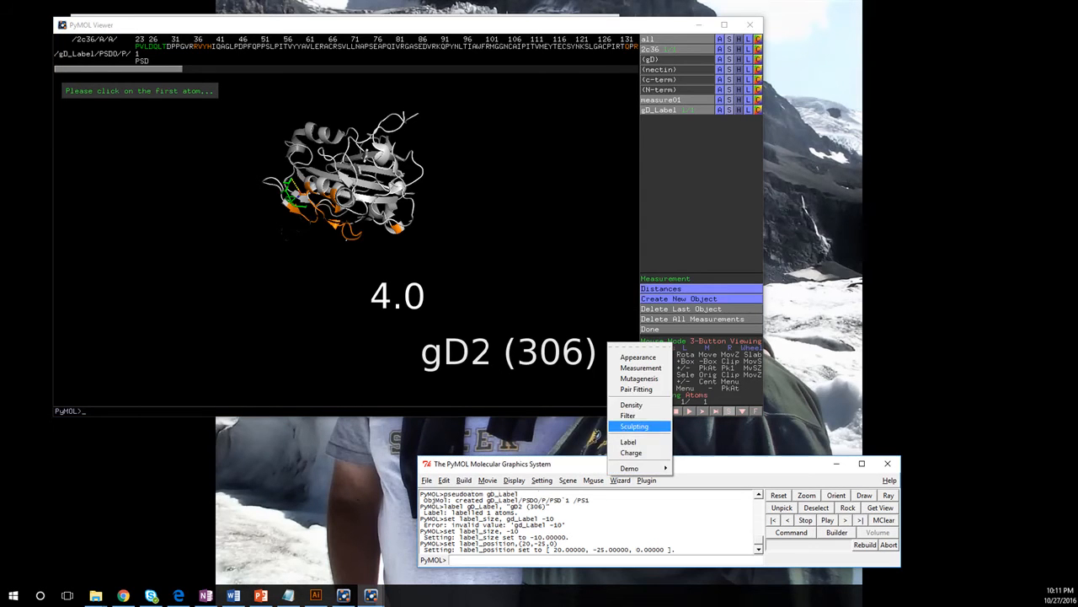
# Step: Start the Label wizard and label the orange residue PRO-198 of the 2c36 structure with its residue name and number
pyautogui.click(628, 442)
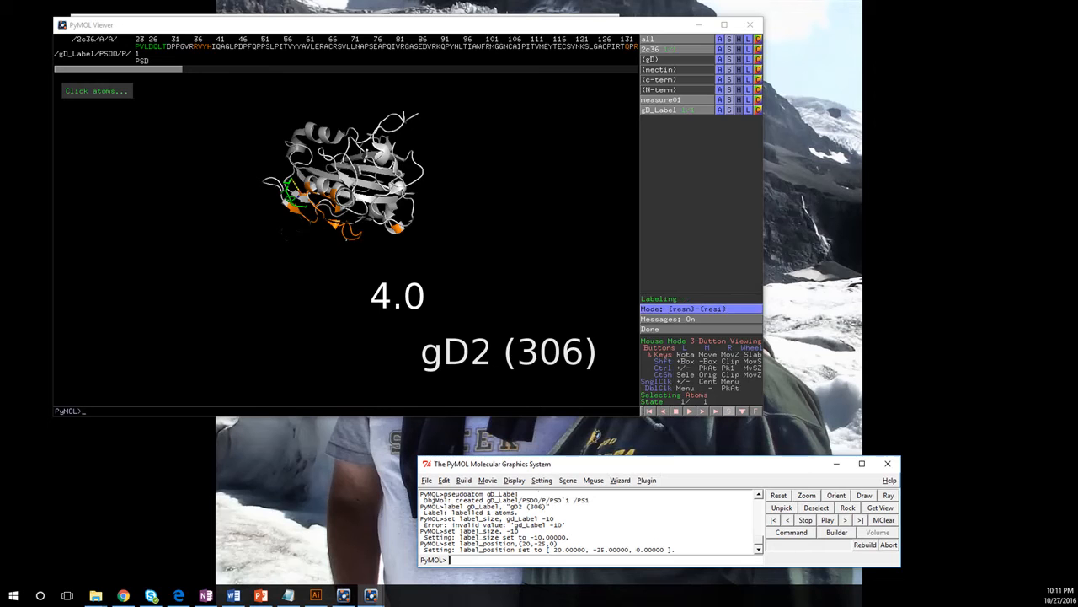
pyautogui.click(593, 479)
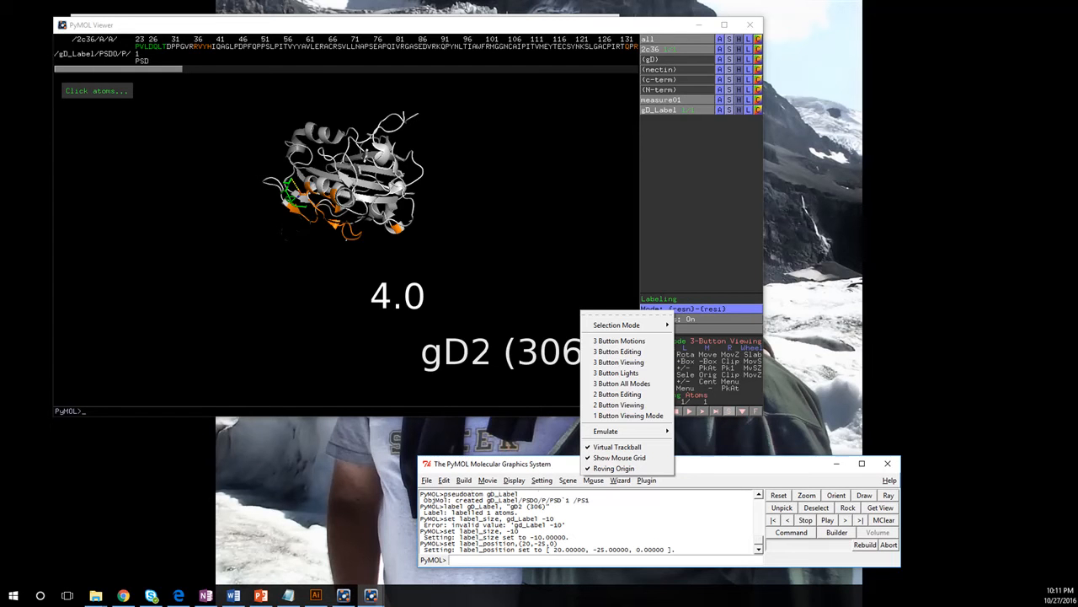
pyautogui.click(620, 480)
pyautogui.click(620, 479)
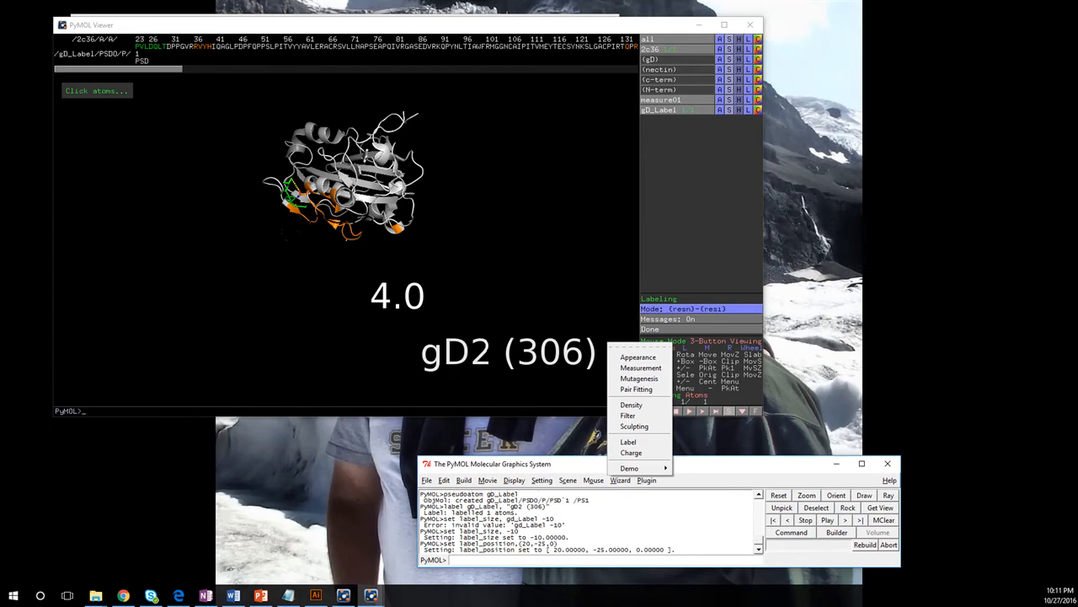
pyautogui.click(522, 270)
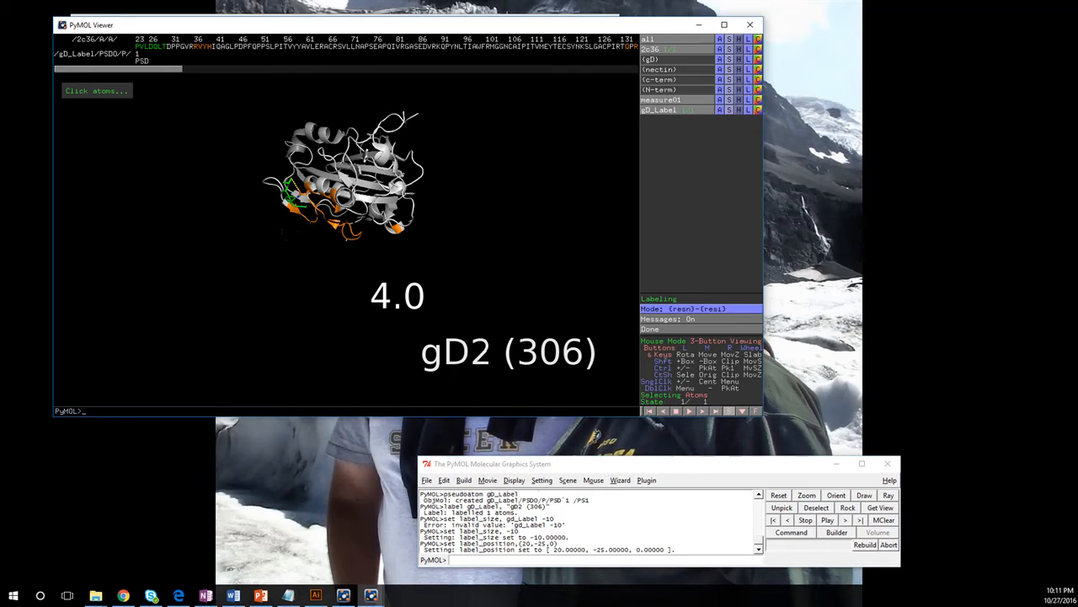
pyautogui.click(398, 228)
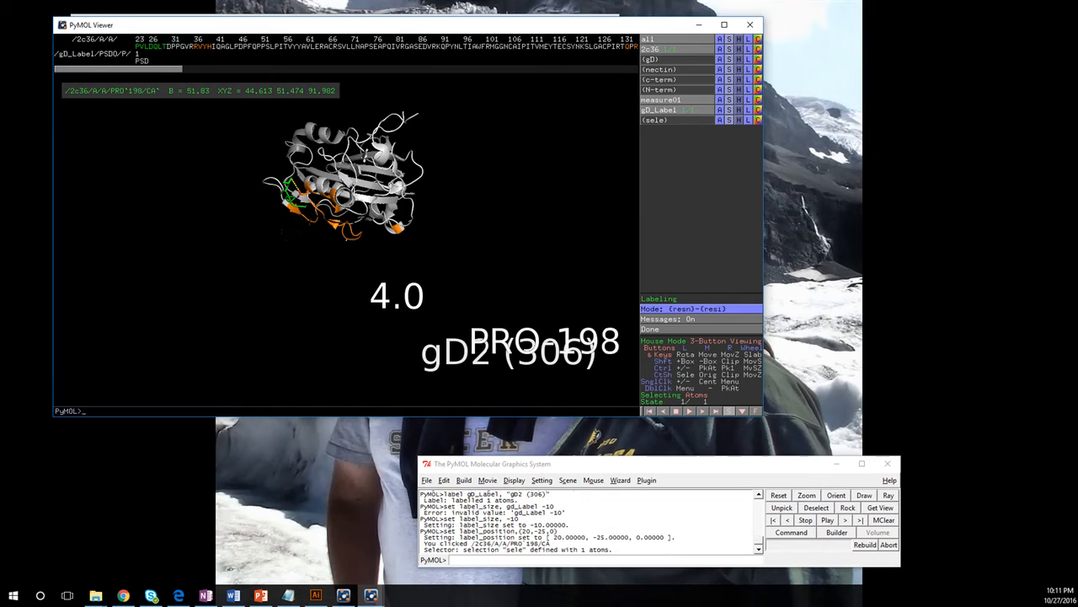
pyautogui.click(616, 502)
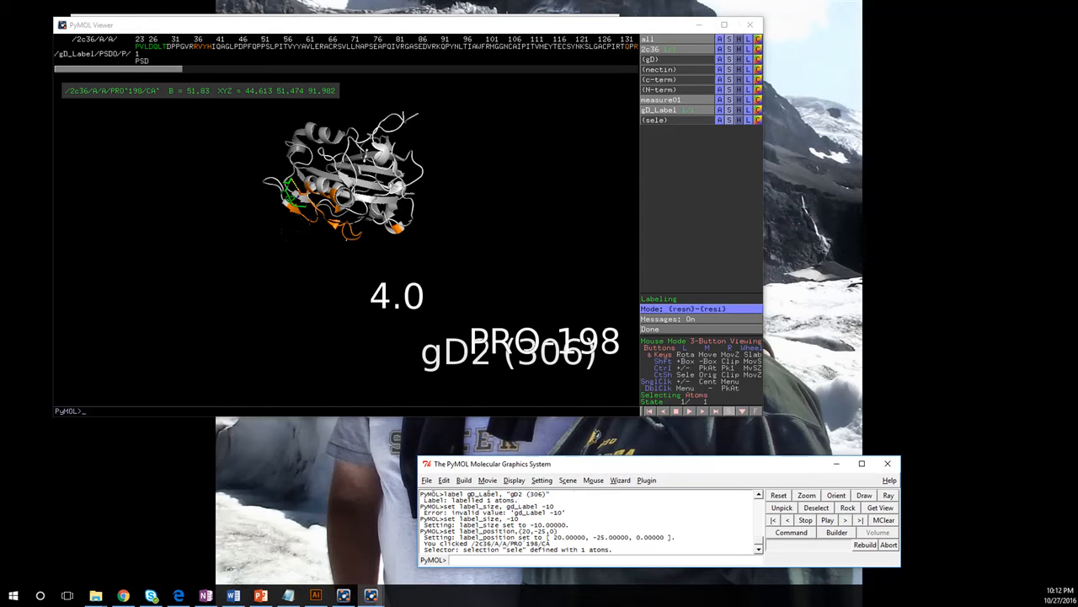
# Step: Hide the labels of the measure01 distance object
pyautogui.click(738, 99)
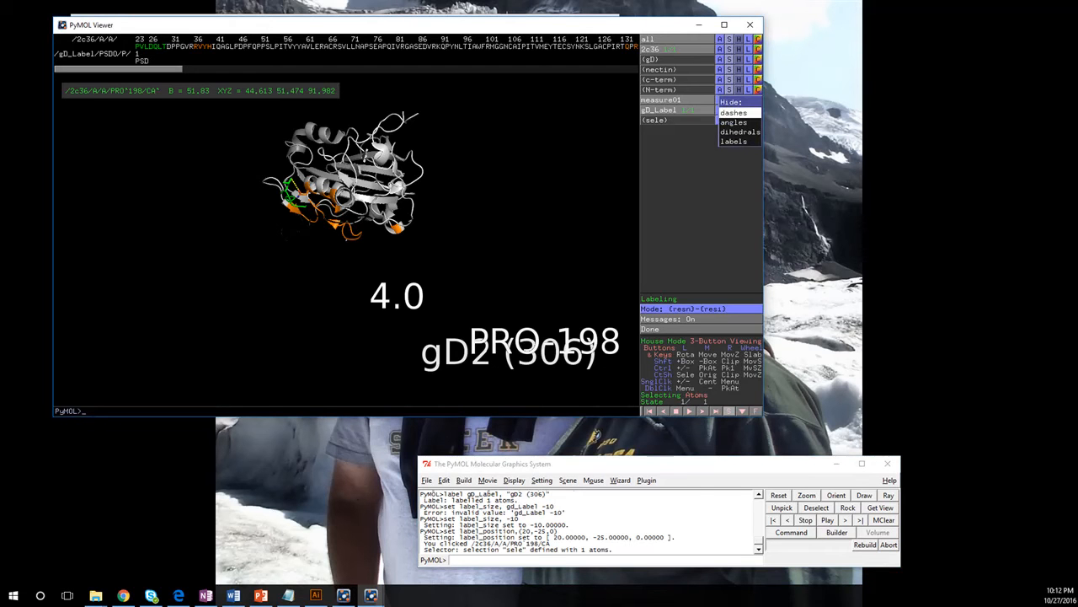
pyautogui.click(734, 142)
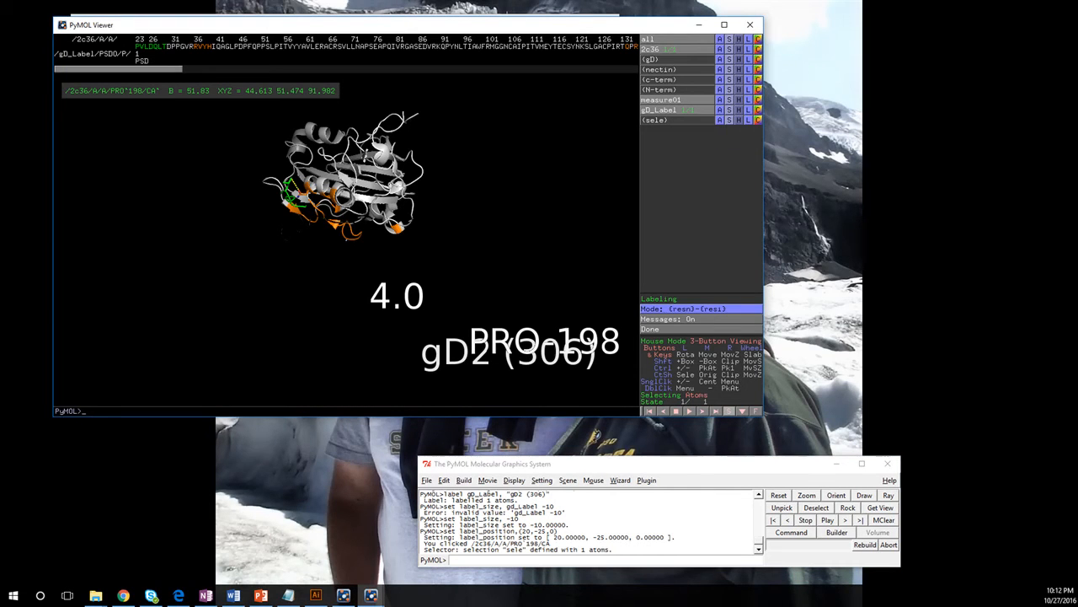
pyautogui.click(730, 99)
pyautogui.click(734, 142)
pyautogui.click(739, 99)
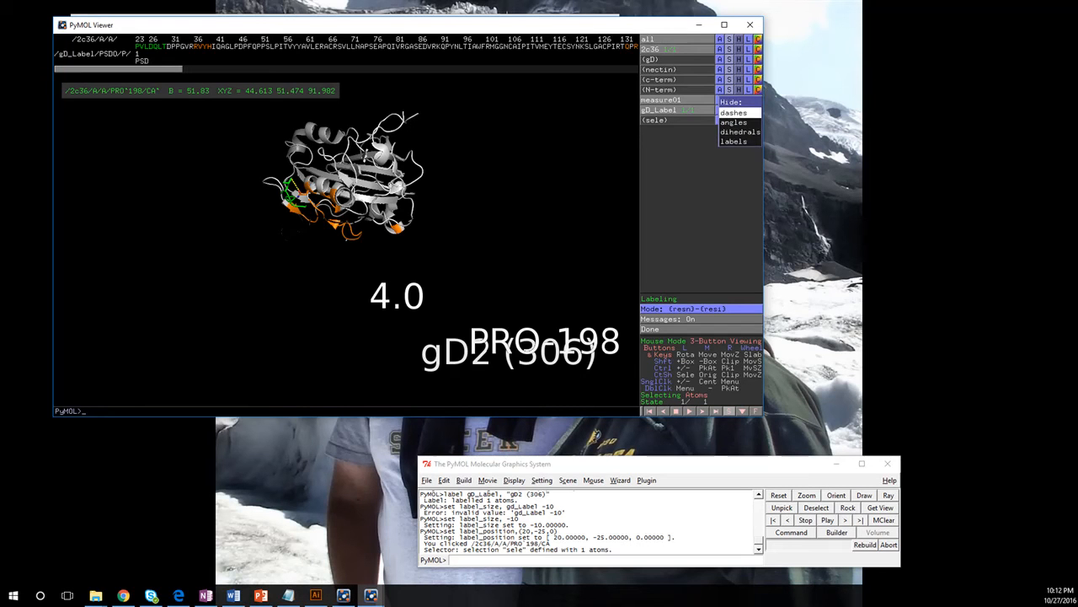
pyautogui.click(734, 141)
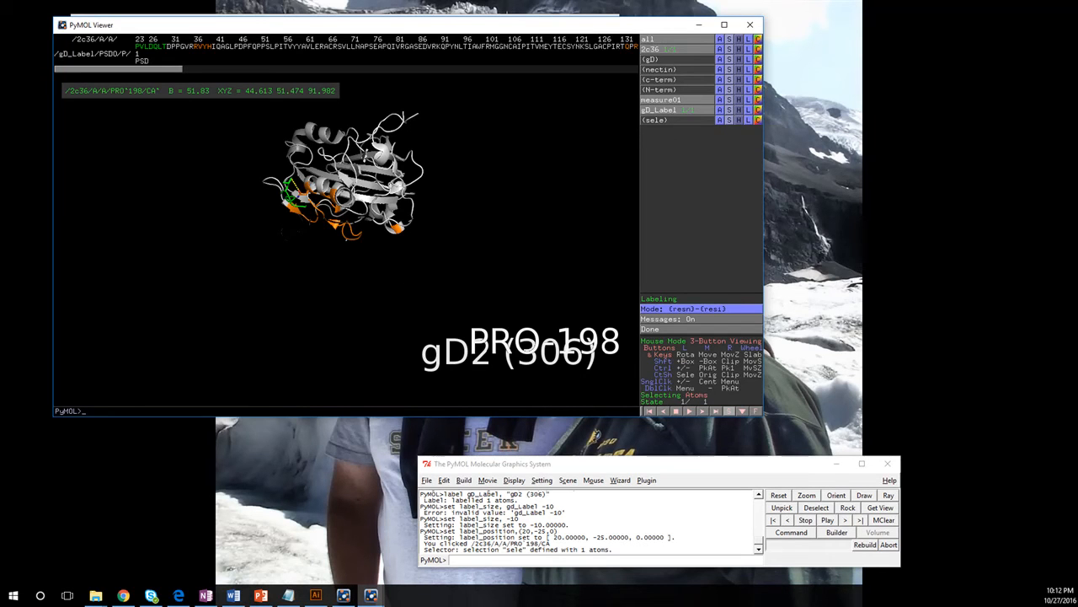
# Step: Clear the residue label from the 2c36 object and rotate the structure so its long helix runs diagonally beside the green terminal strand
pyautogui.click(747, 49)
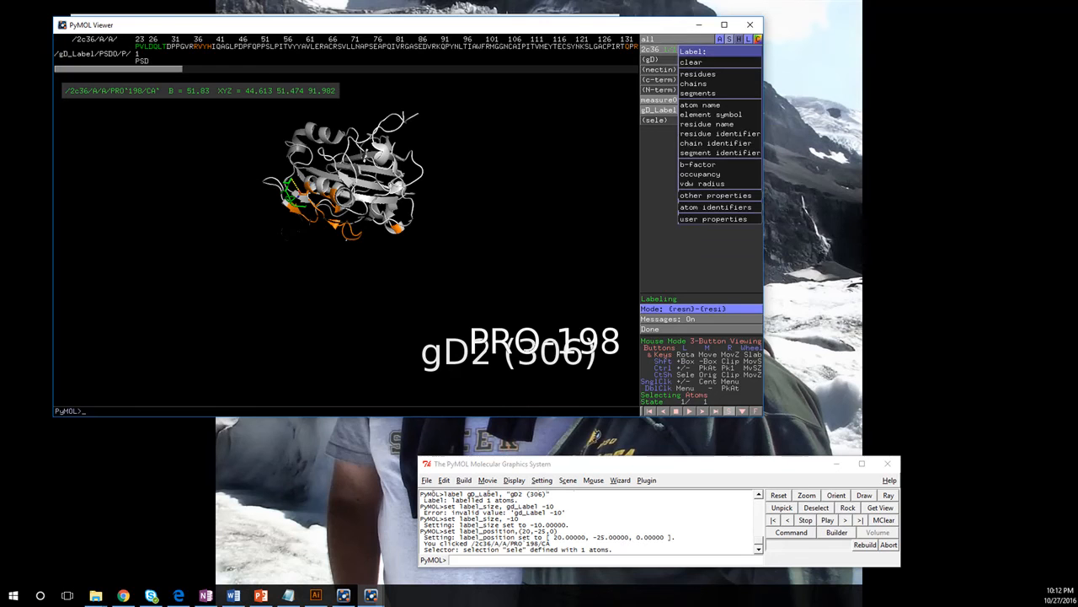
pyautogui.click(692, 61)
pyautogui.moveTo(354, 169); pyautogui.dragTo(402, 268)
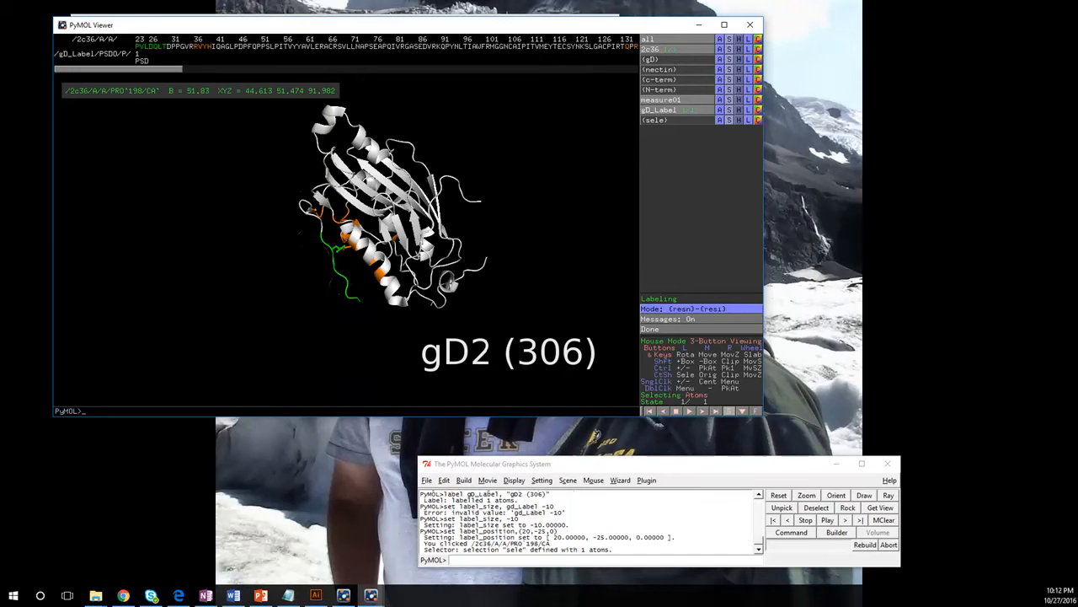
pyautogui.click(519, 558)
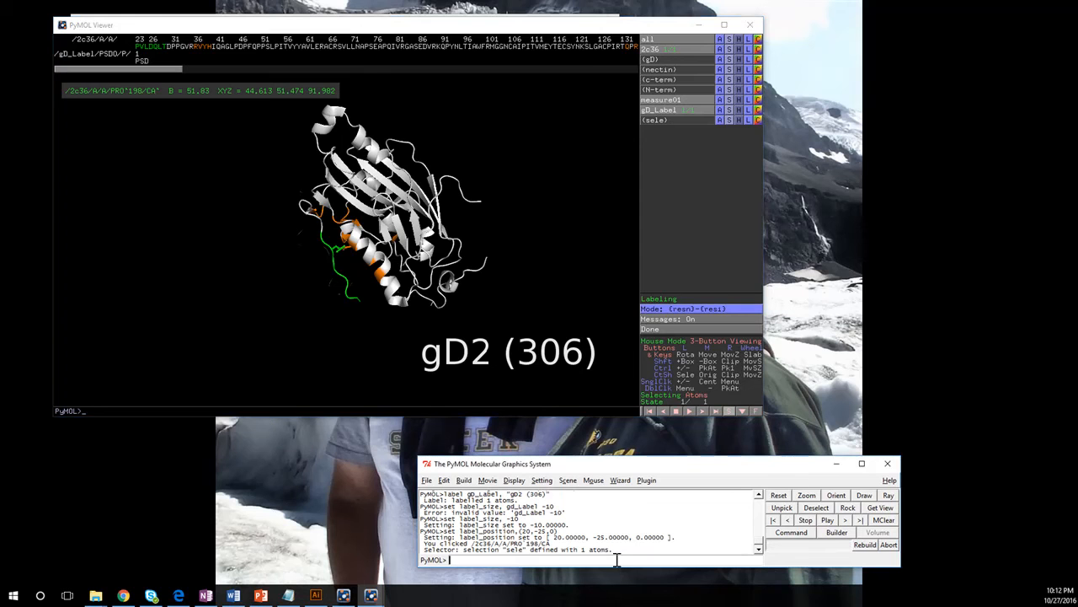